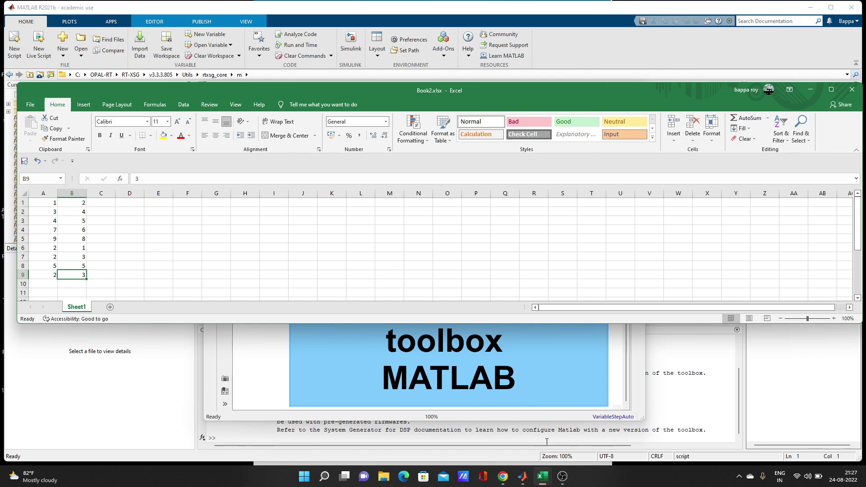
Look over the data in Book1.xlsx and Book2.xlsx, and minimise both workbooks and the Simulink window
{"action": "mouse_move", "coordinate": [542, 476]}
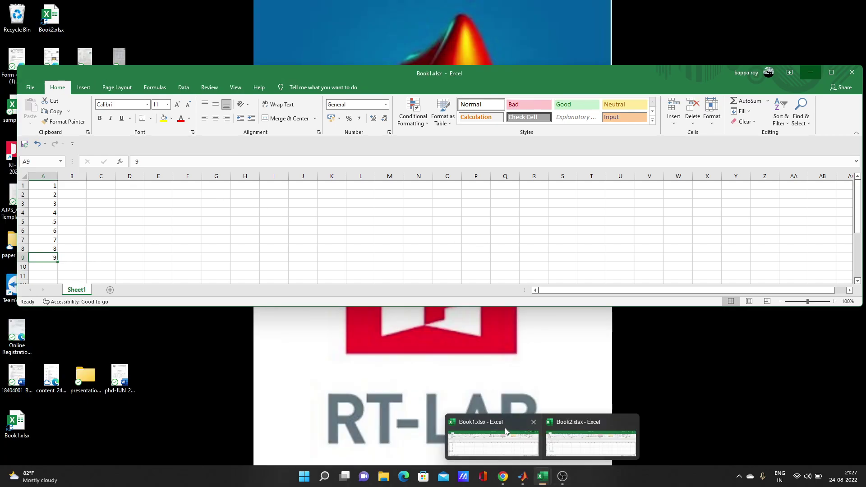
{"action": "left_click", "coordinate": [493, 443]}
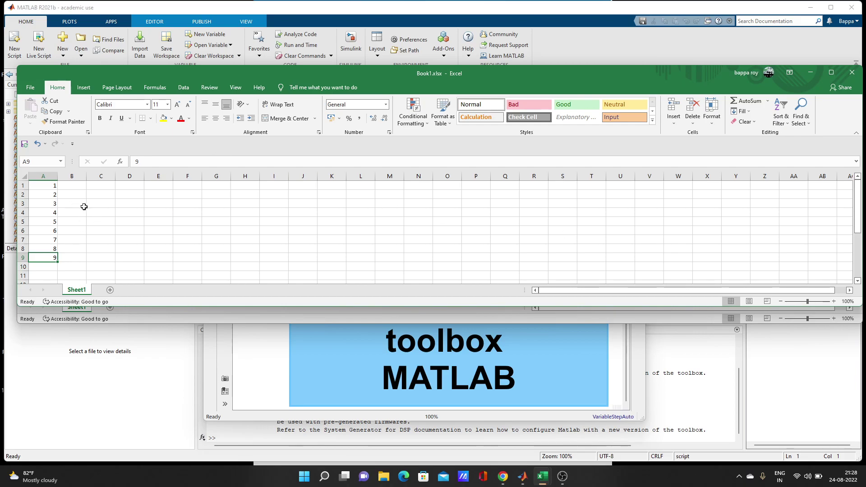
{"action": "left_click", "coordinate": [810, 73]}
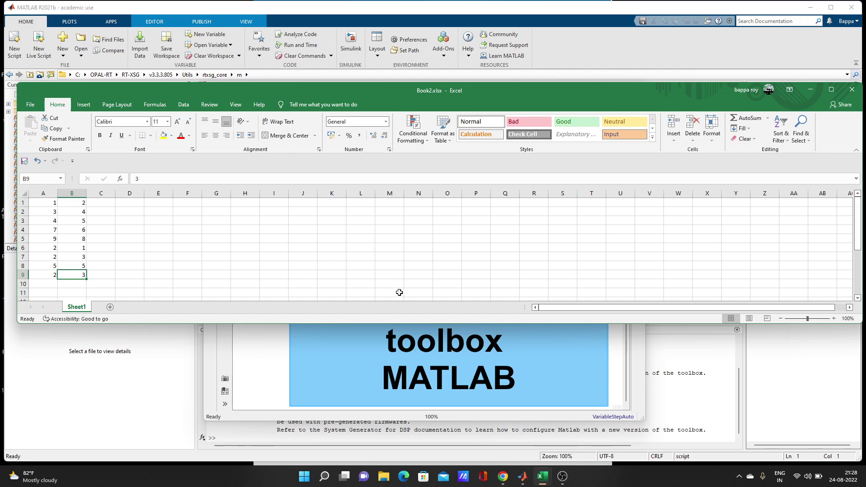
{"action": "left_click", "coordinate": [808, 88]}
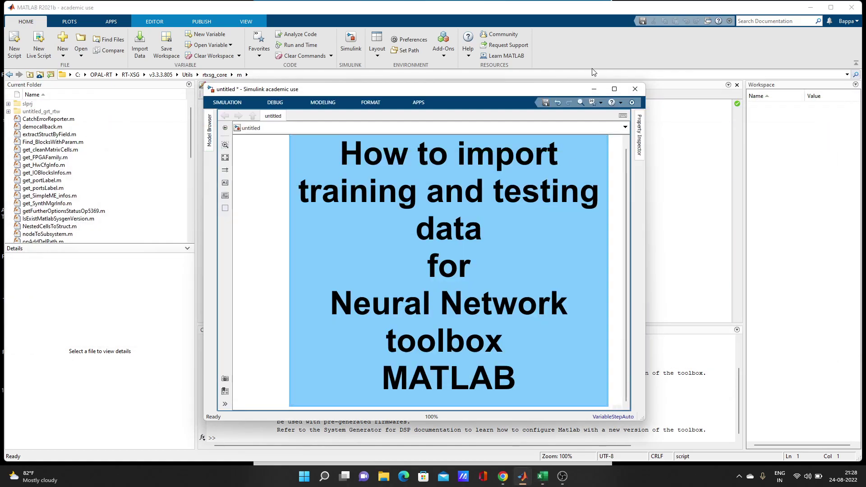
{"action": "left_click", "coordinate": [594, 90]}
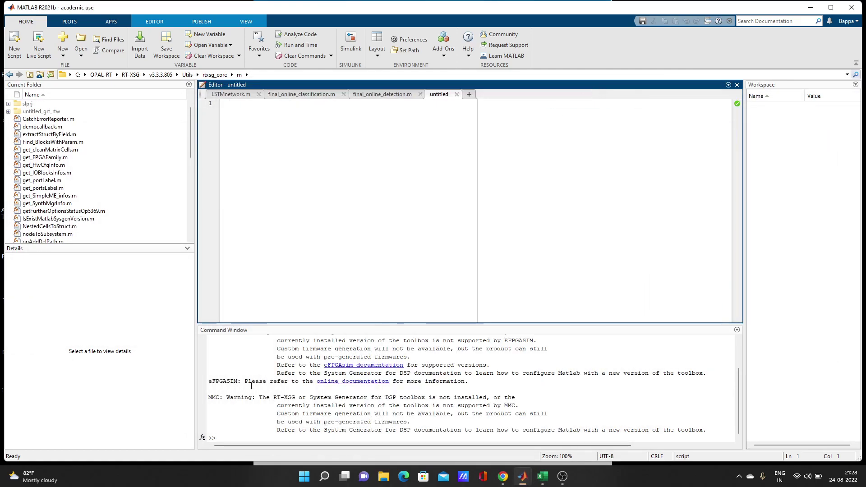
Run nnstart in MATLAB to launch the neural network starter and open its Fitting app
{"action": "left_click", "coordinate": [250, 437]}
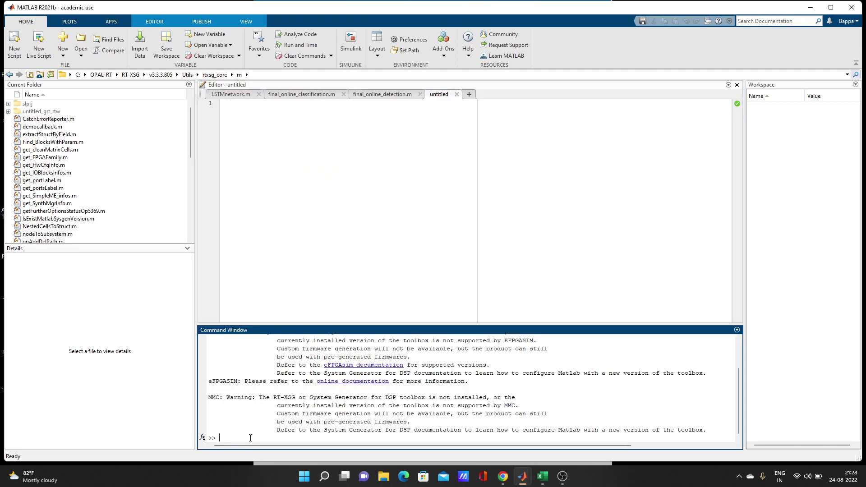
{"action": "type", "text": "nnstart"}
{"action": "key", "text": "Return"}
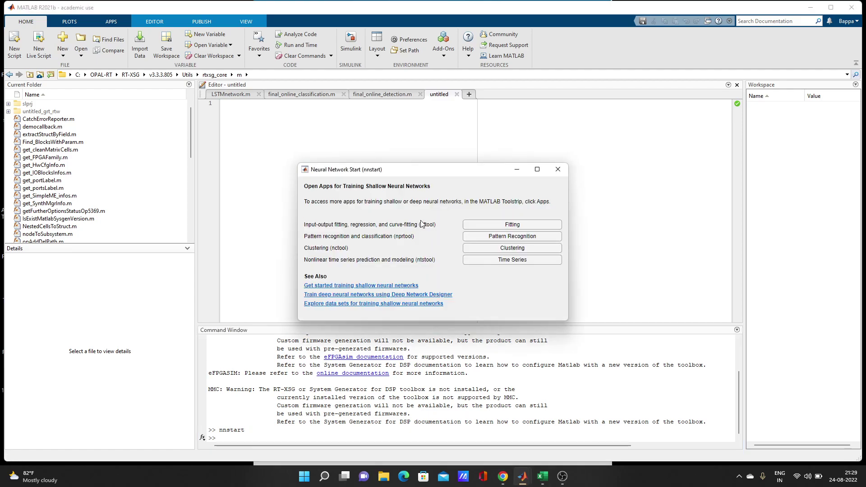
{"action": "left_click_drag", "start_coordinate": [454, 169], "coordinate": [441, 135]}
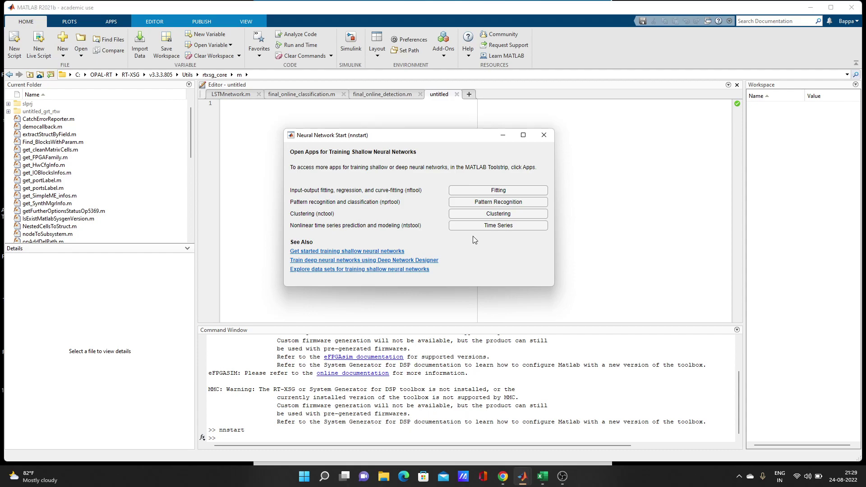
{"action": "left_click", "coordinate": [506, 195]}
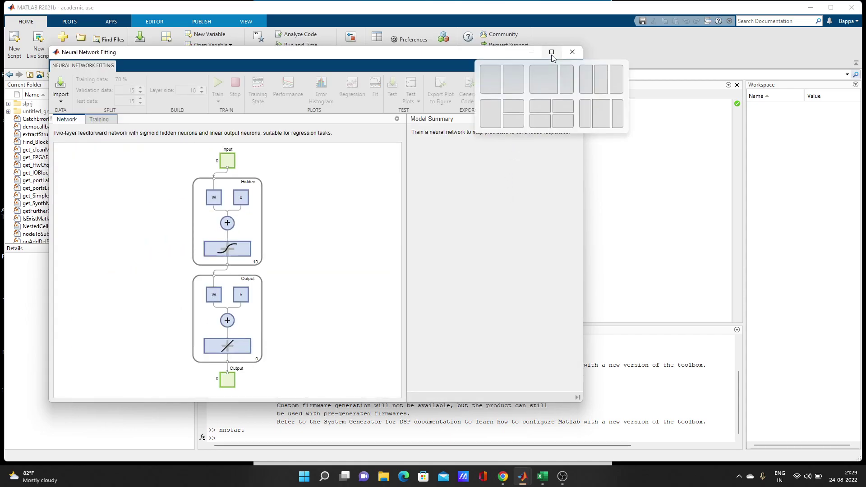
{"action": "left_click_drag", "start_coordinate": [478, 56], "coordinate": [602, 34]}
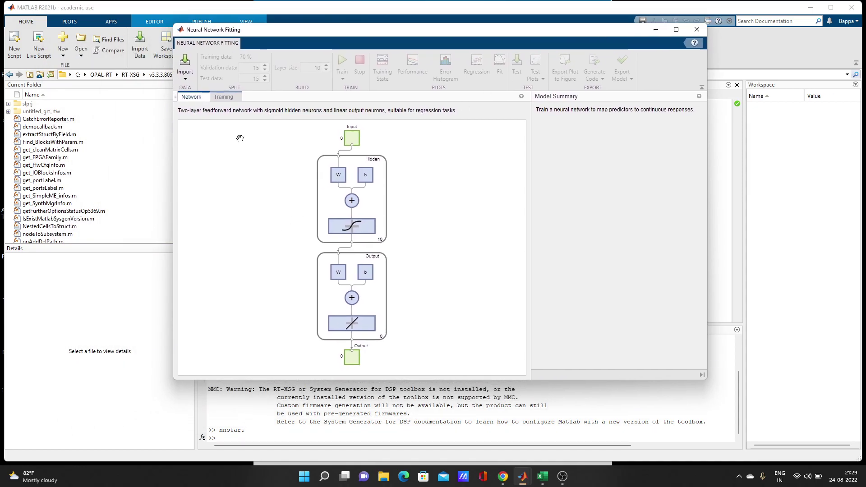
Check which workspace variables the Fitting app's data import offers as predictors, and close the dialog without importing
{"action": "left_click", "coordinate": [187, 79]}
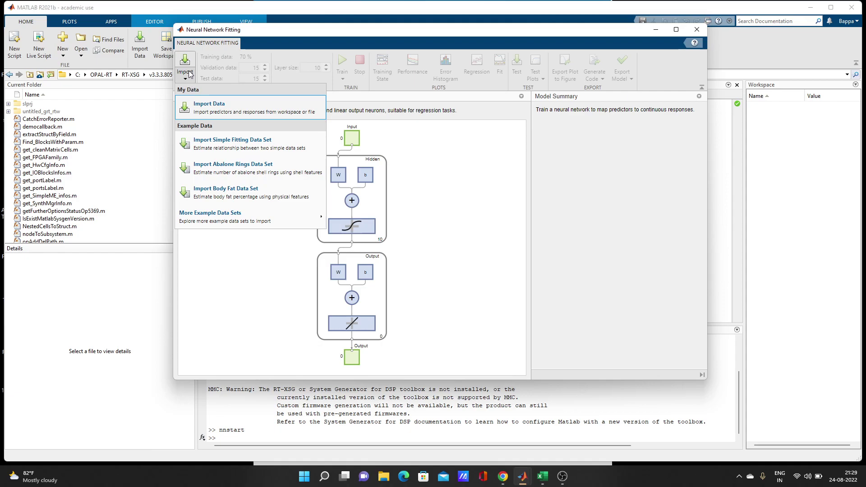
{"action": "left_click", "coordinate": [224, 116]}
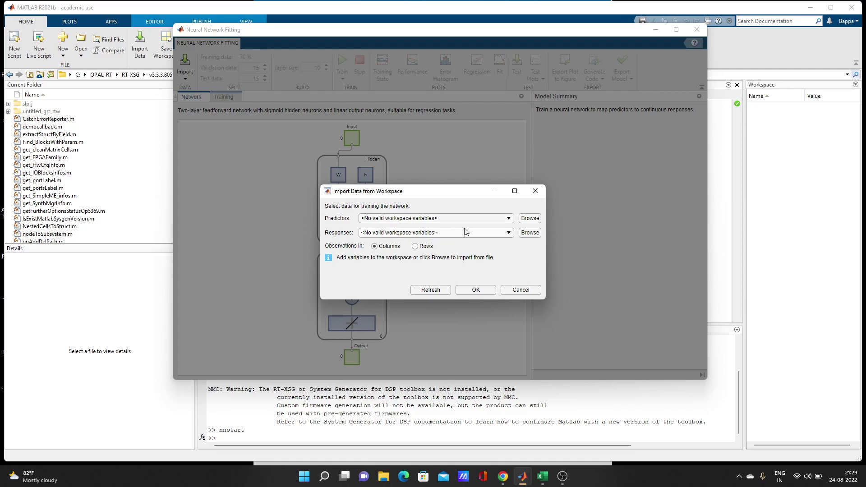
{"action": "left_click", "coordinate": [509, 219]}
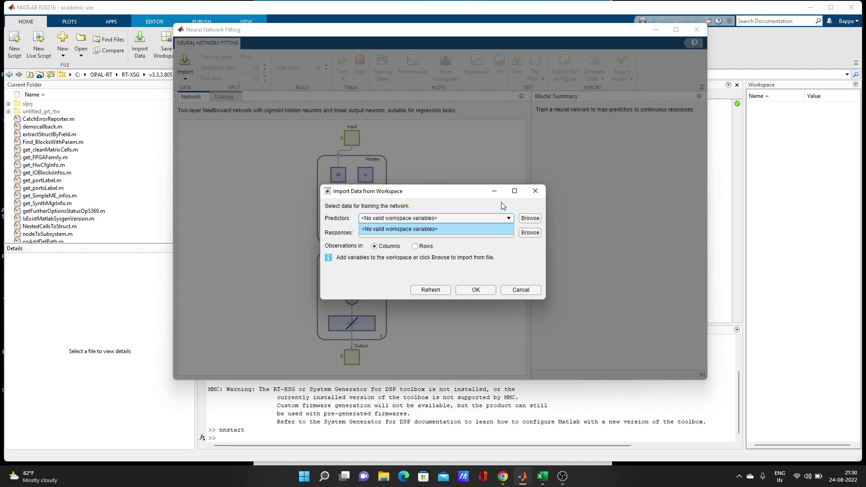
{"action": "left_click", "coordinate": [503, 205]}
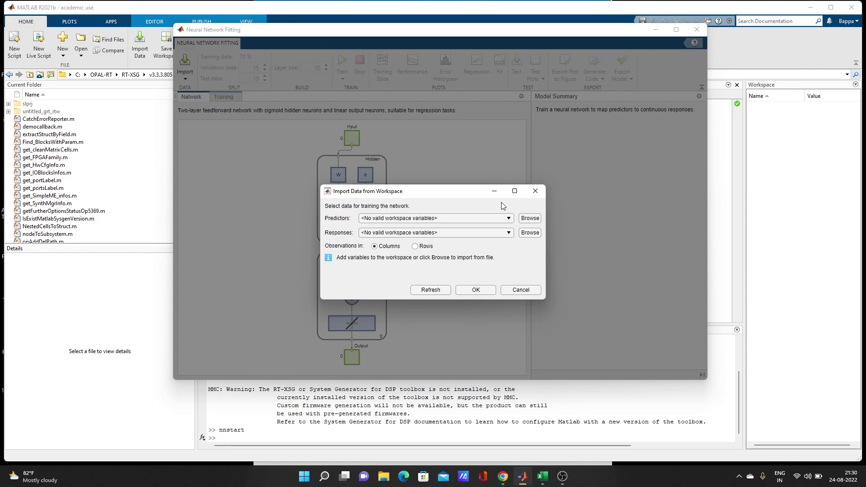
{"action": "left_click", "coordinate": [535, 197]}
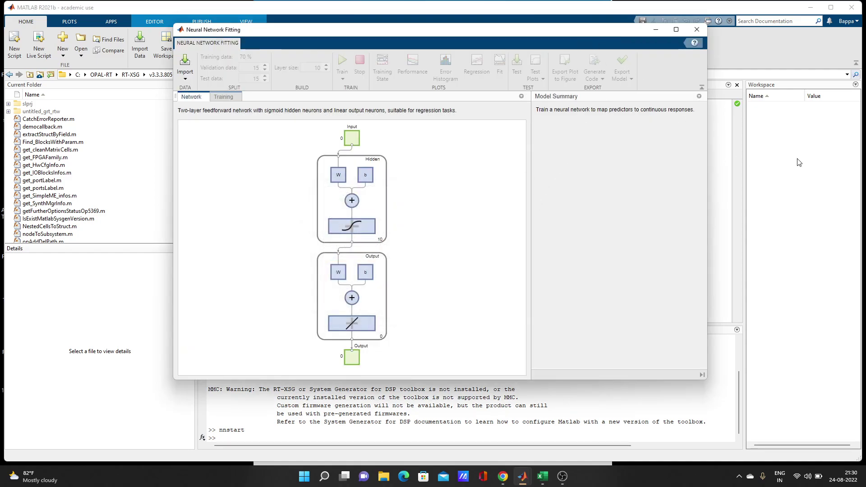
Create a new variable named input in the MATLAB workspace
{"action": "left_click", "coordinate": [769, 111]}
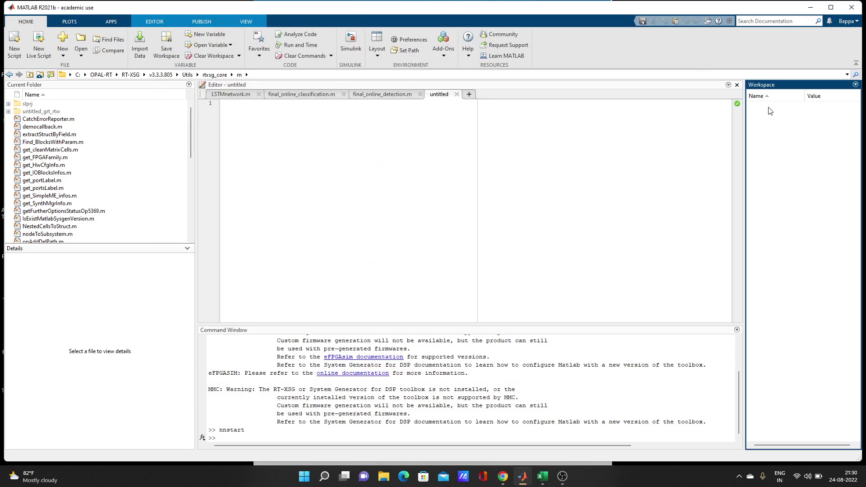
{"action": "right_click", "coordinate": [769, 111]}
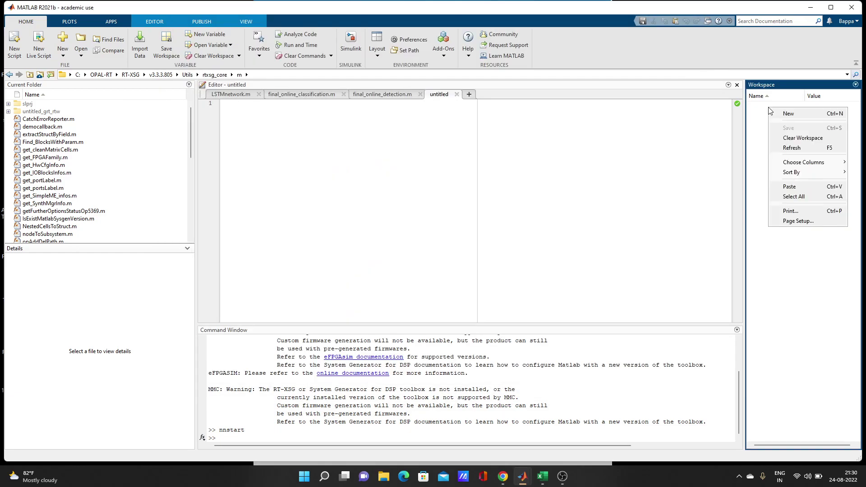
{"action": "left_click", "coordinate": [789, 114]}
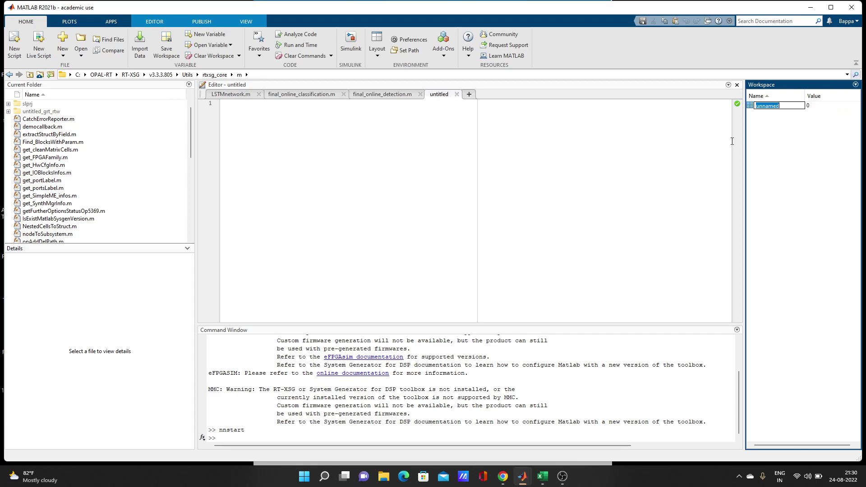
{"action": "type", "text": "input"}
{"action": "key", "text": "Return"}
Create a second workspace variable and name it output
{"action": "left_click", "coordinate": [773, 149]}
{"action": "right_click", "coordinate": [773, 150]}
{"action": "left_click", "coordinate": [797, 151]}
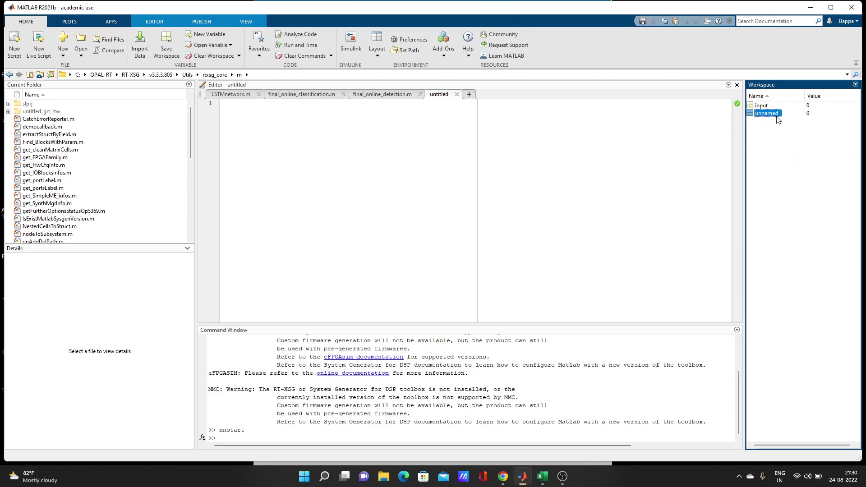
{"action": "left_click", "coordinate": [774, 115]}
{"action": "type", "text": "outp"}
{"action": "key", "text": "Return"}
Fill the input variable with the two-column data in A1:B9 copied from Book2.xlsx in Excel
{"action": "left_click", "coordinate": [765, 106]}
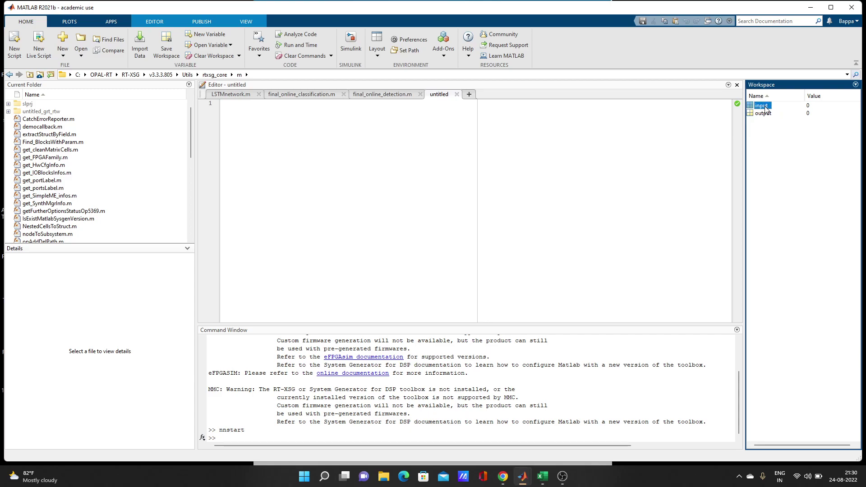
{"action": "double_click", "coordinate": [765, 107]}
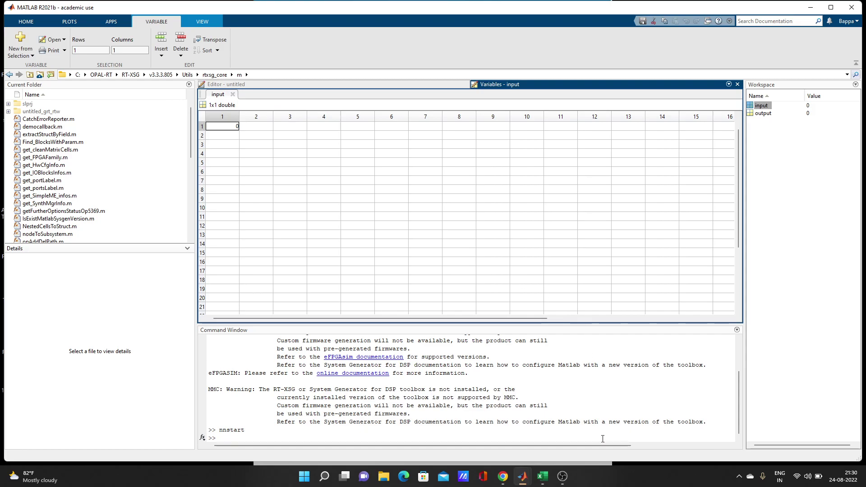
{"action": "mouse_move", "coordinate": [547, 482]}
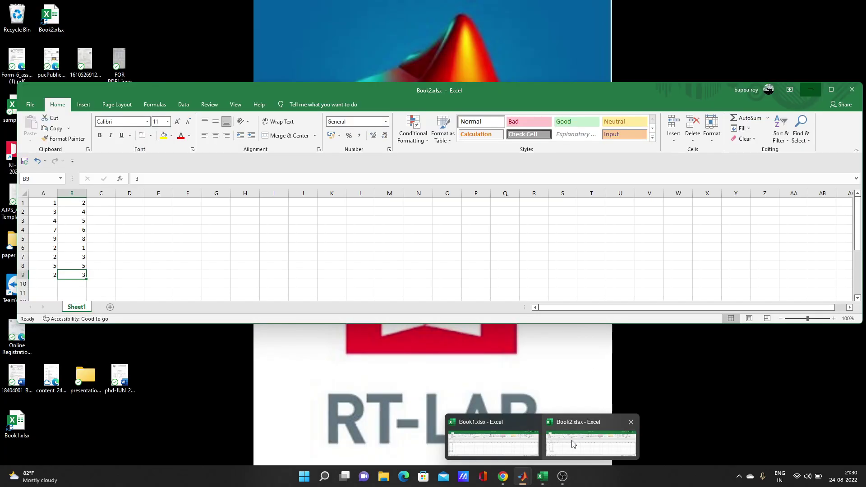
{"action": "left_click", "coordinate": [581, 439]}
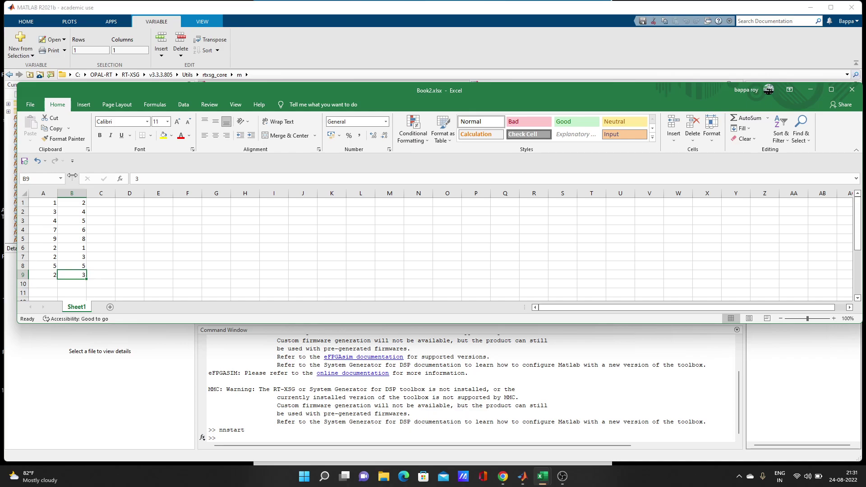
{"action": "left_click", "coordinate": [40, 203]}
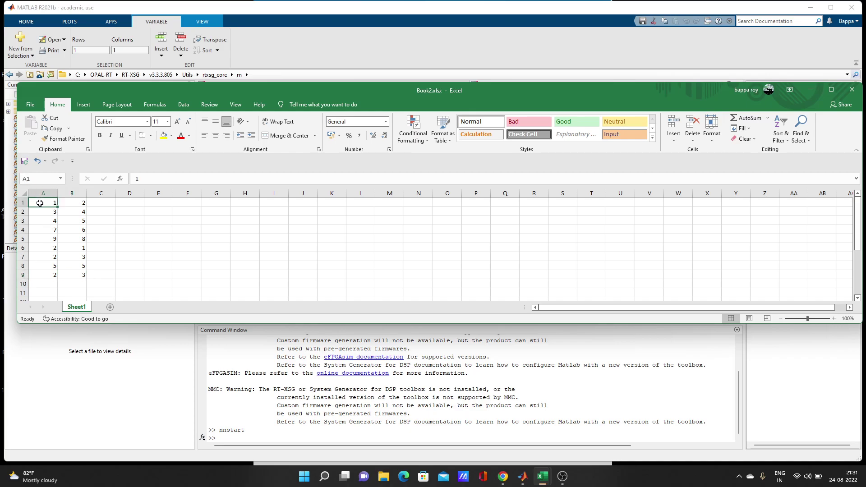
{"action": "key", "text": "ctrl+a"}
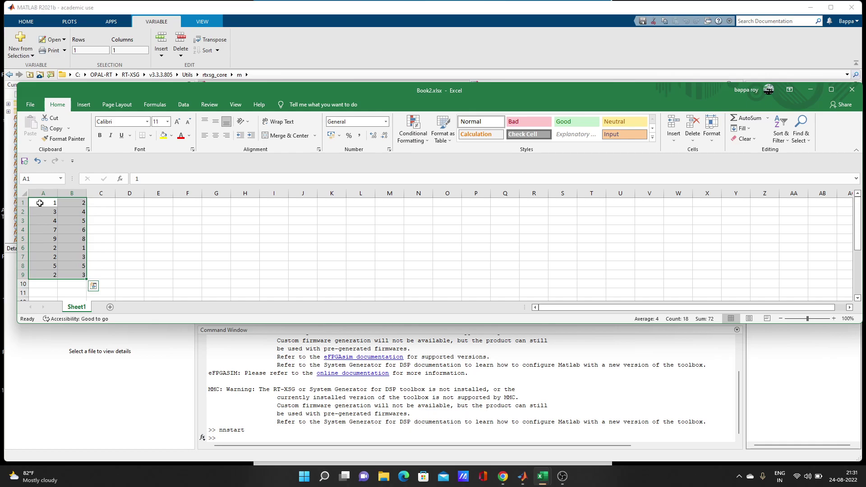
{"action": "key", "text": "ctrl+c"}
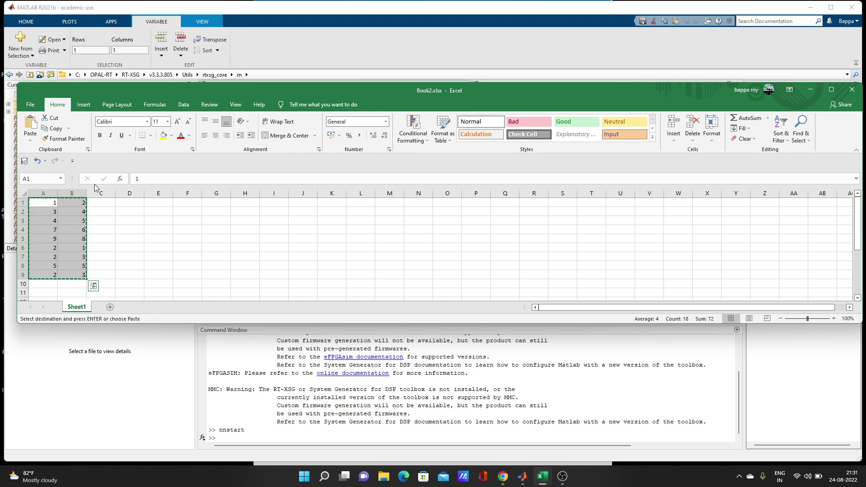
{"action": "left_click", "coordinate": [810, 89]}
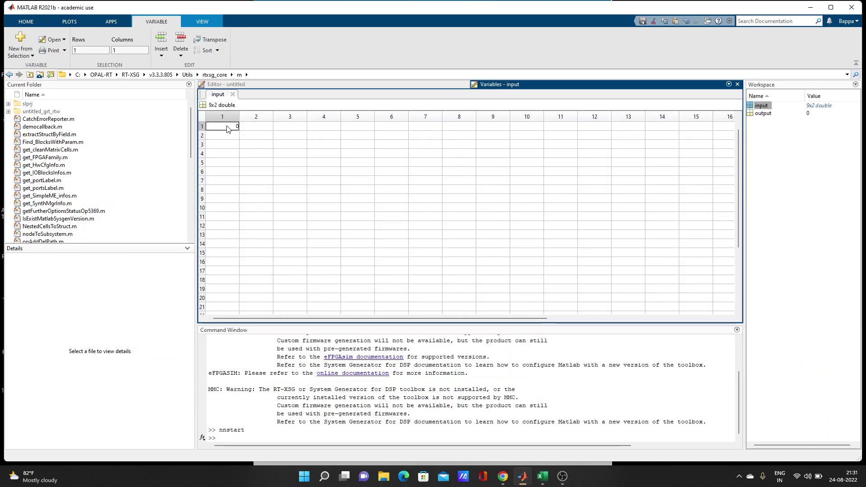
{"action": "key", "text": "ctrl+v"}
{"action": "left_click", "coordinate": [325, 138]}
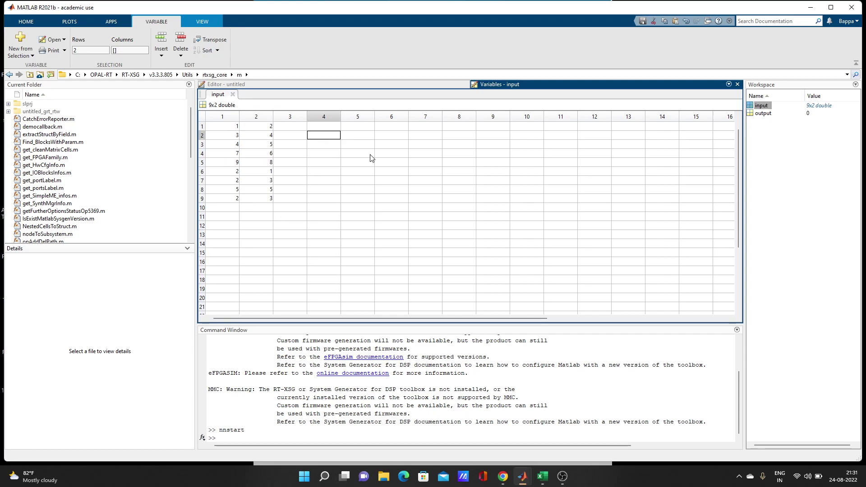
Fill the output variable with the single-column data in A1:A9 copied from Book1.xlsx in Excel
{"action": "left_click", "coordinate": [764, 116]}
{"action": "double_click", "coordinate": [764, 115]}
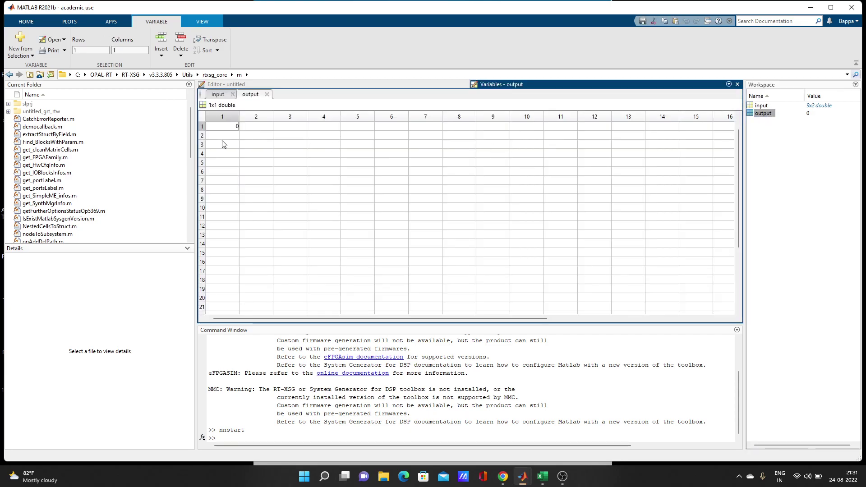
{"action": "mouse_move", "coordinate": [543, 476]}
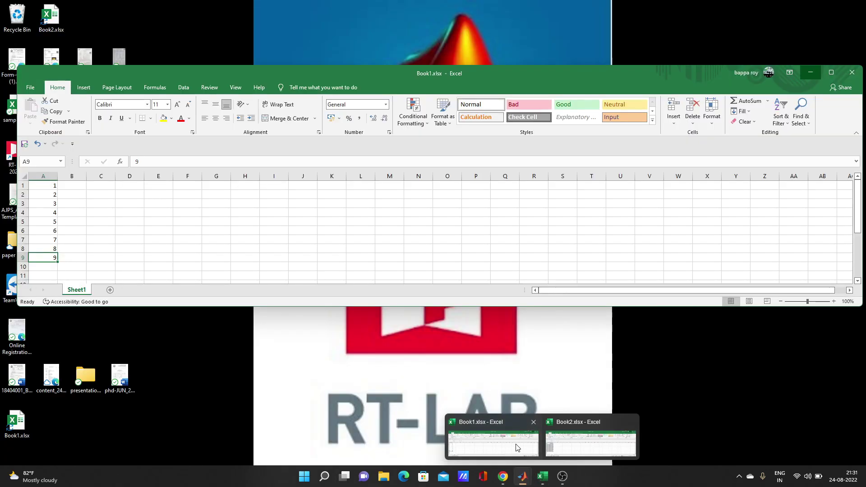
{"action": "left_click", "coordinate": [518, 447]}
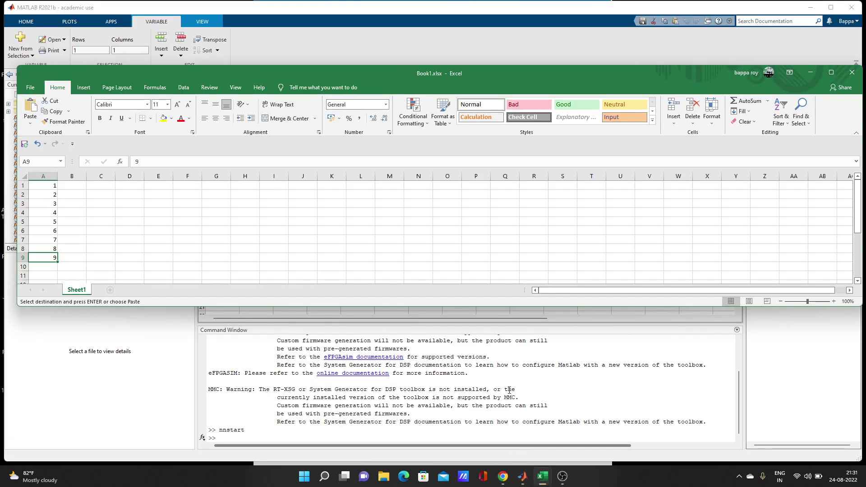
{"action": "left_click", "coordinate": [42, 183]}
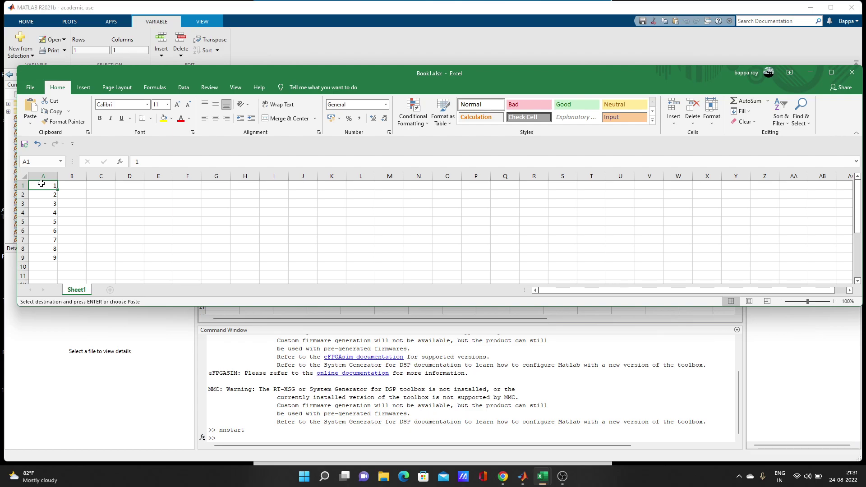
{"action": "key", "text": "ctrl+v"}
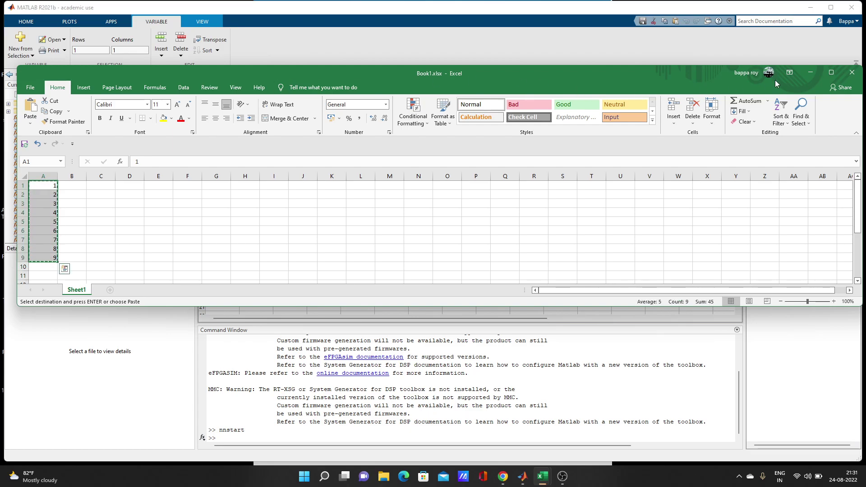
{"action": "left_click", "coordinate": [811, 72]}
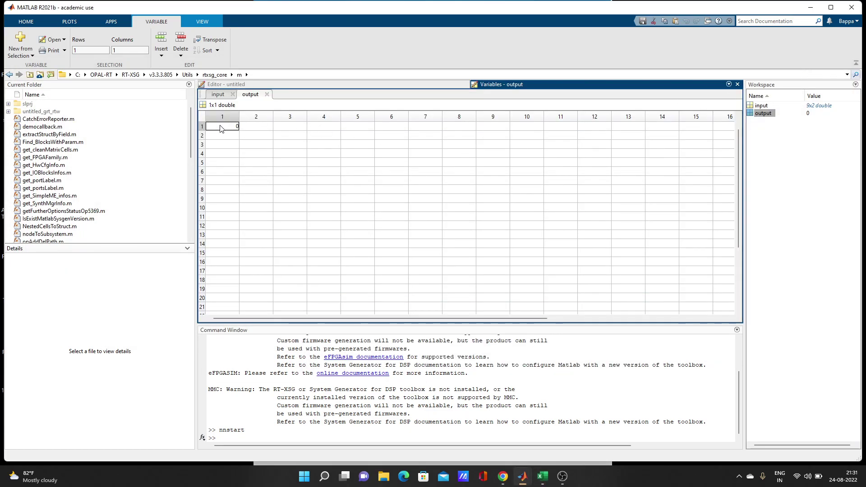
{"action": "key", "text": "ctrl+v"}
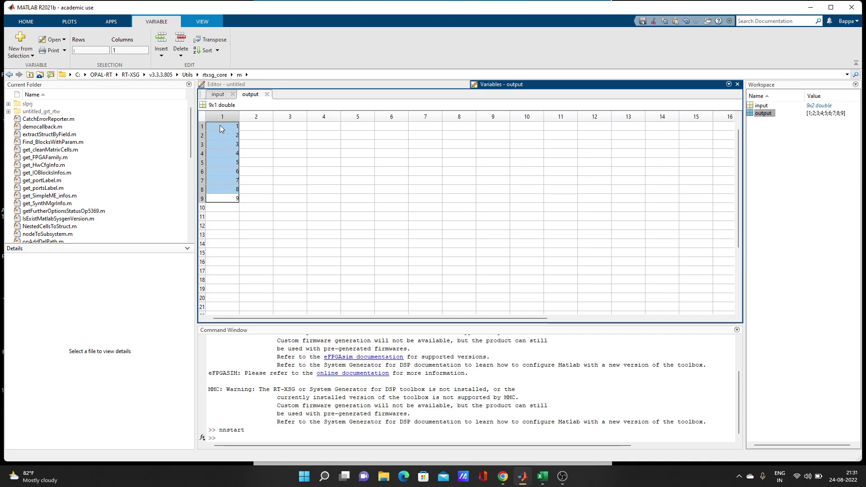
Switch to the Neural Network Fitting app and start importing training data from the workspace
{"action": "left_click", "coordinate": [579, 145]}
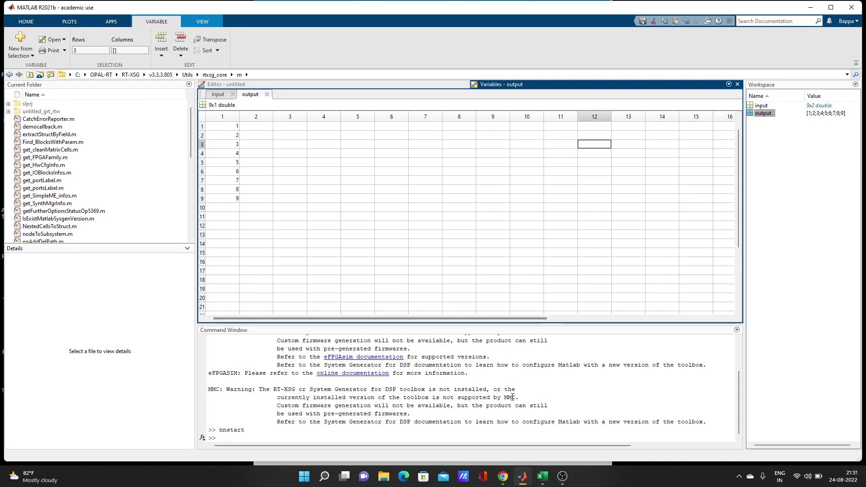
{"action": "mouse_move", "coordinate": [522, 473]}
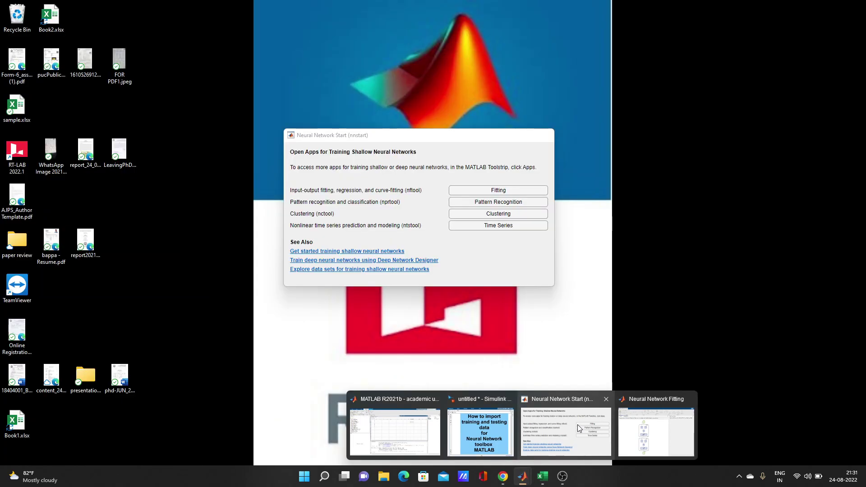
{"action": "left_click", "coordinate": [577, 424]}
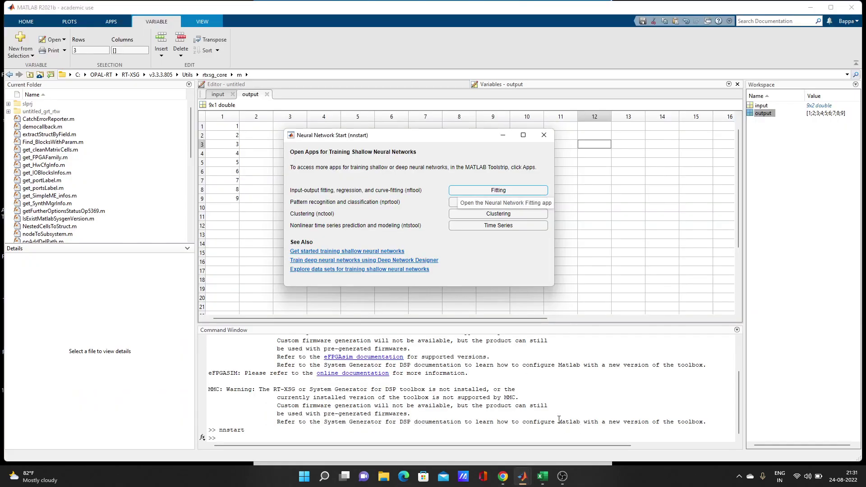
{"action": "mouse_move", "coordinate": [522, 473]}
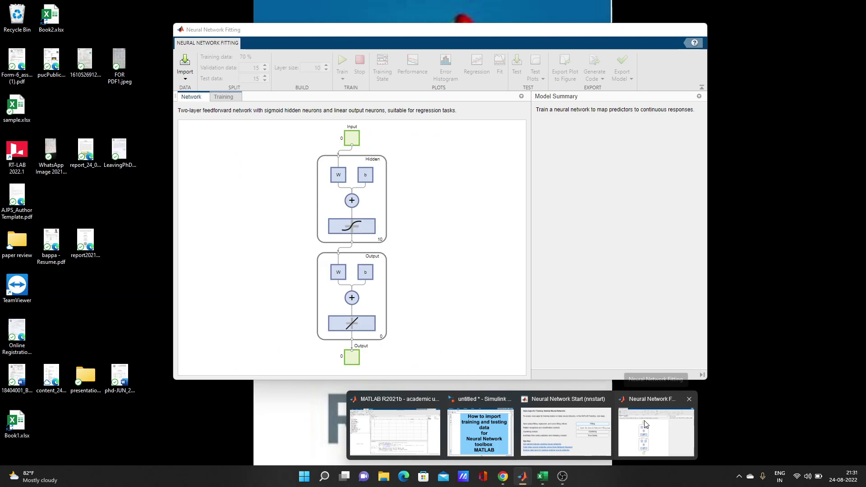
{"action": "left_click", "coordinate": [644, 424]}
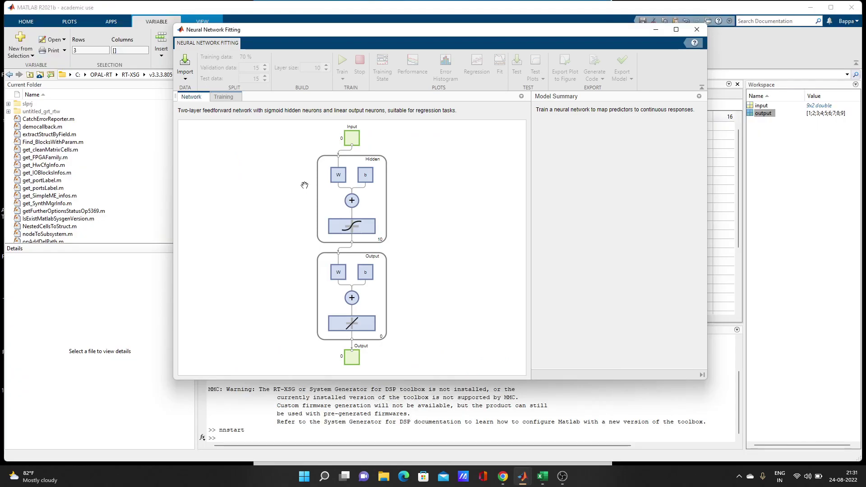
{"action": "left_click", "coordinate": [184, 79]}
{"action": "left_click", "coordinate": [216, 104]}
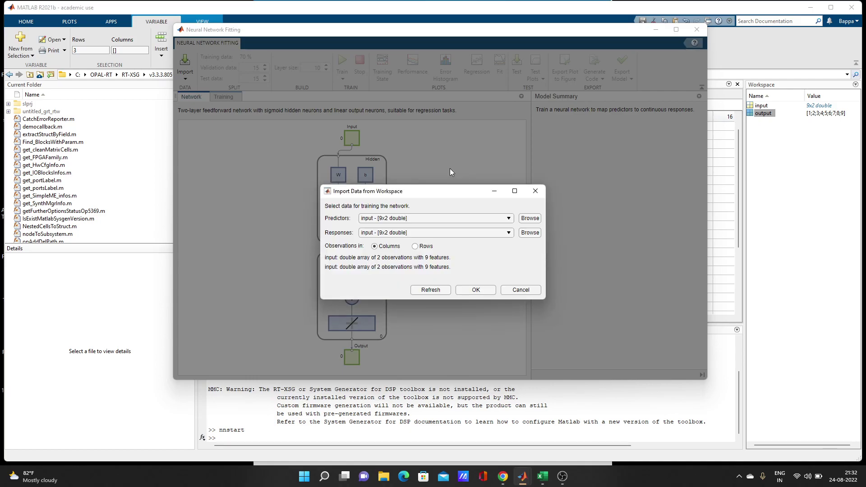
Try to open Book2.xlsx from the Desktop folder as the source of the predictor data
{"action": "left_click", "coordinate": [534, 222]}
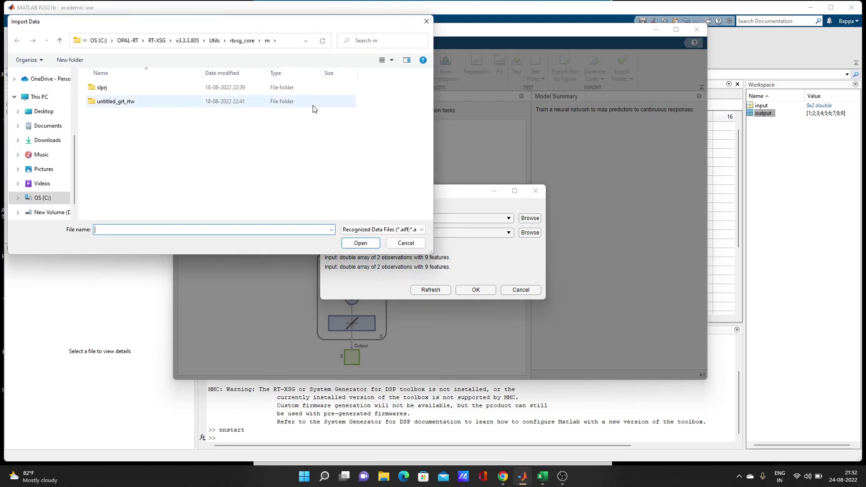
{"action": "left_click", "coordinate": [45, 113]}
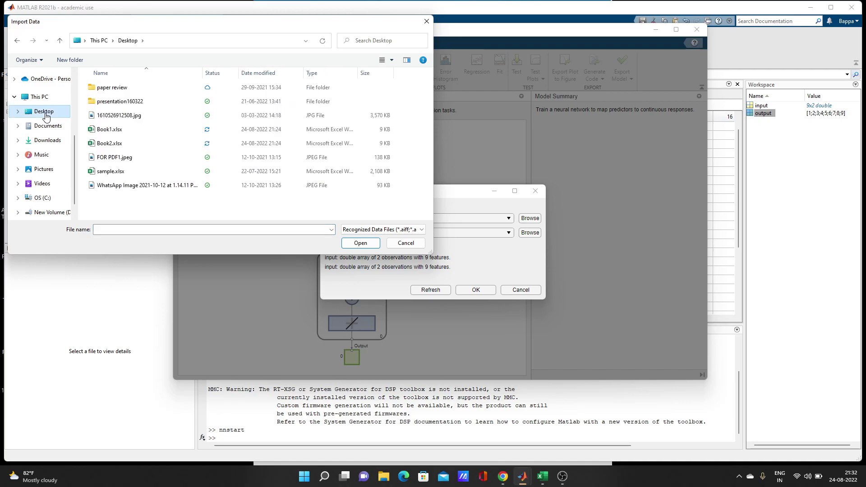
{"action": "left_click", "coordinate": [122, 143]}
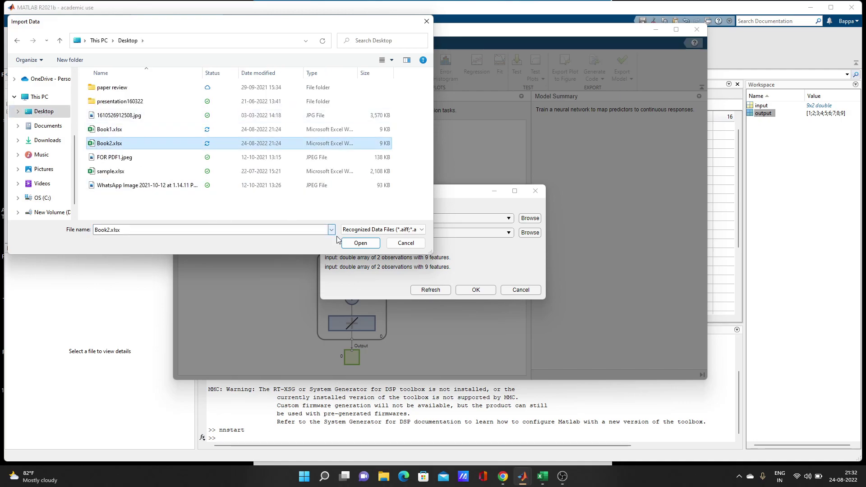
{"action": "left_click", "coordinate": [360, 243]}
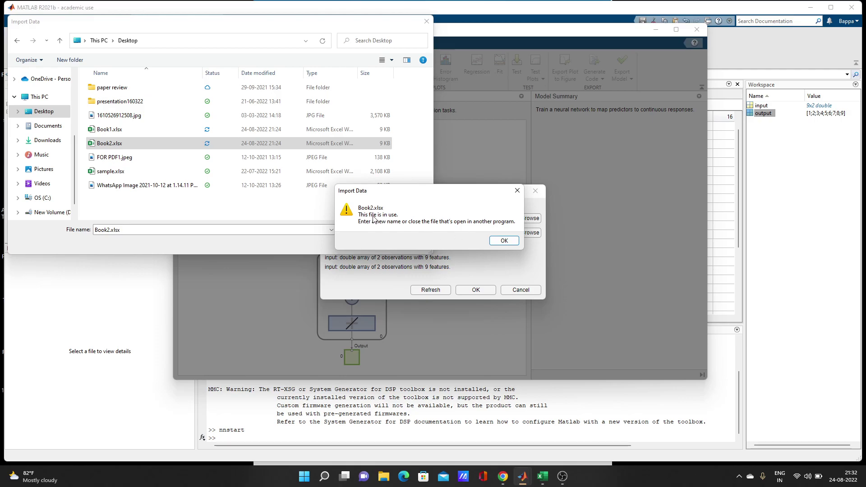
{"action": "left_click", "coordinate": [508, 242]}
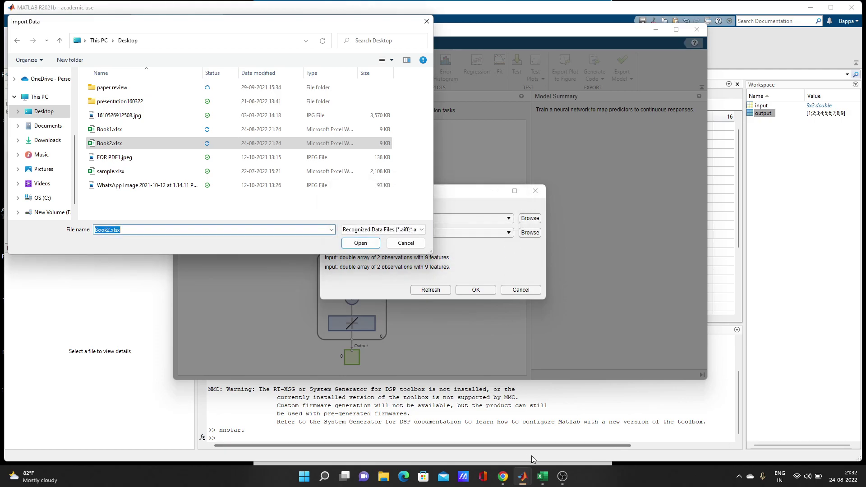
Close the Book2.xlsx and Book1.xlsx workbooks that are open in Excel
{"action": "mouse_move", "coordinate": [550, 474]}
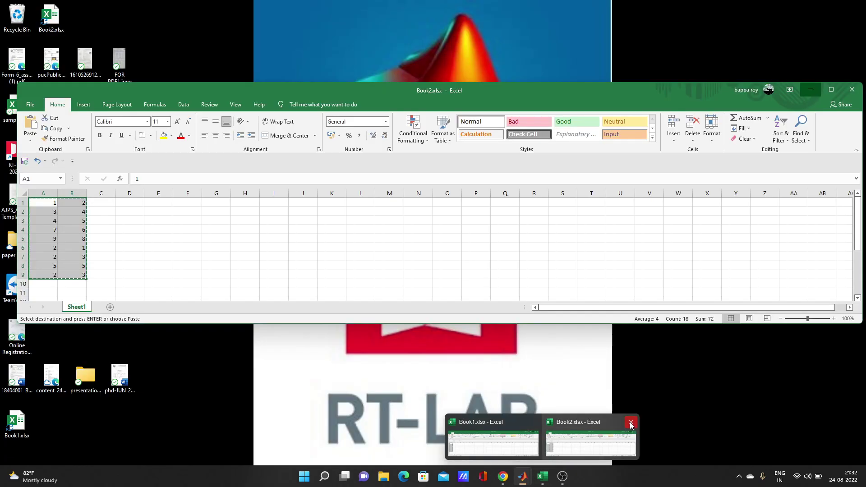
{"action": "left_click", "coordinate": [630, 425]}
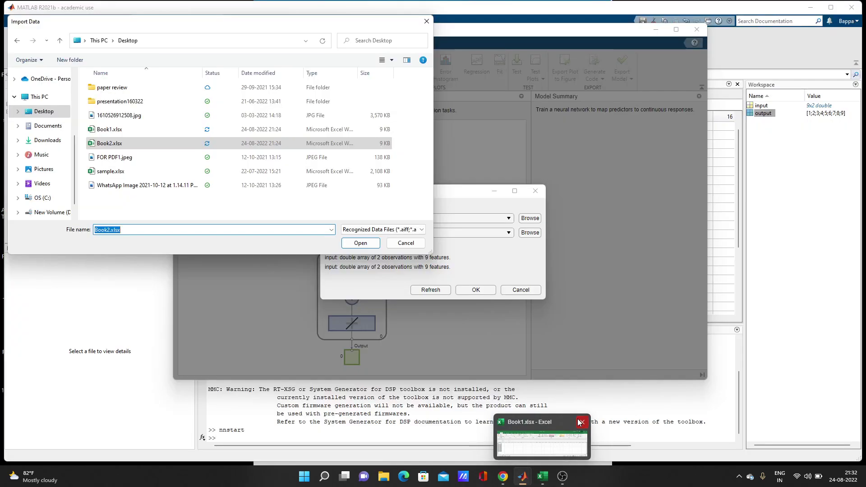
{"action": "left_click", "coordinate": [580, 422]}
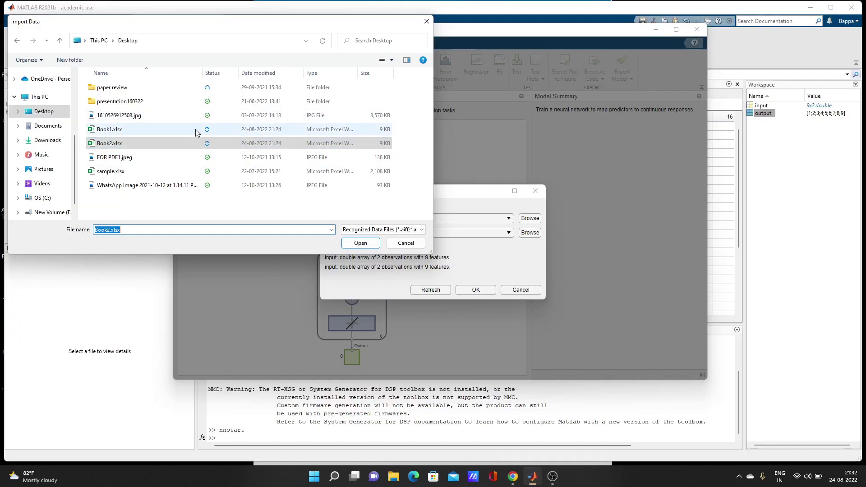
Import both columns of Sheet1 in Book2.xlsx as the predictors and set the observations to rows
{"action": "left_click", "coordinate": [352, 244]}
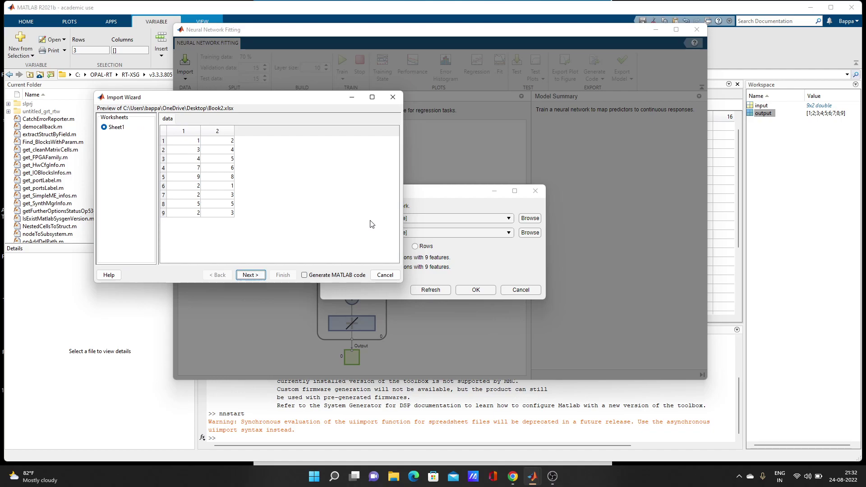
{"action": "left_click", "coordinate": [181, 131]}
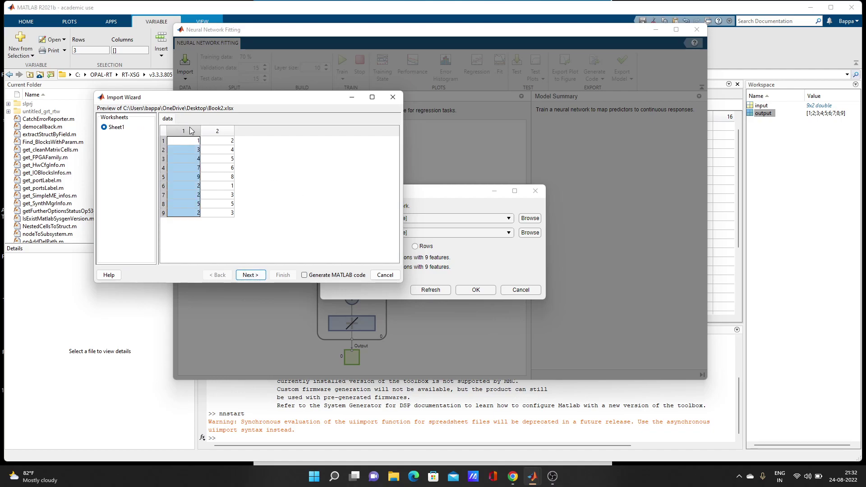
{"action": "left_click", "coordinate": [212, 130], "text": "shift"}
{"action": "left_click", "coordinate": [248, 275]}
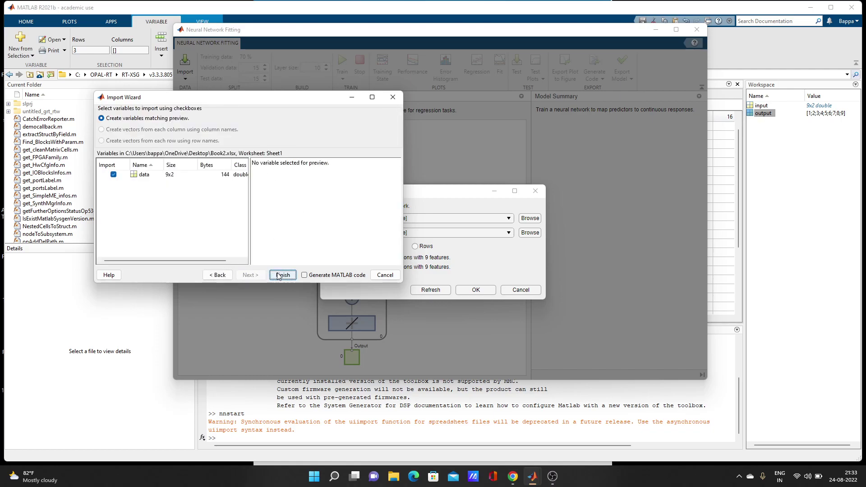
{"action": "left_click", "coordinate": [282, 275]}
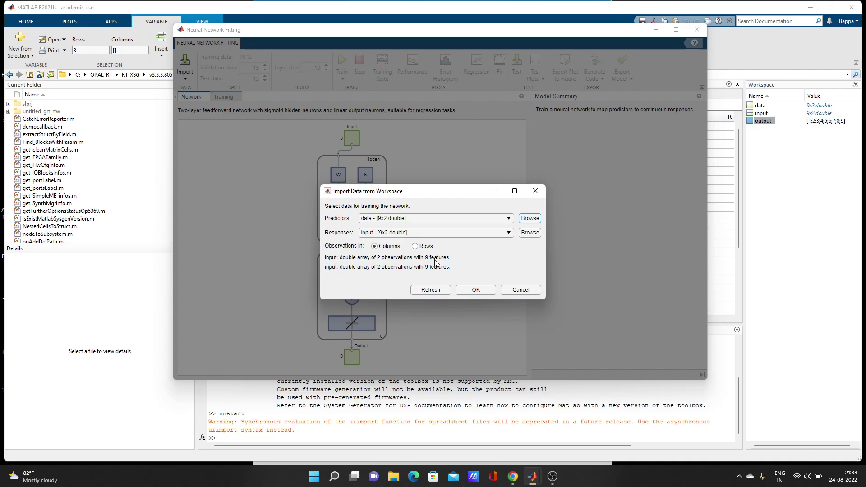
{"action": "left_click", "coordinate": [414, 247]}
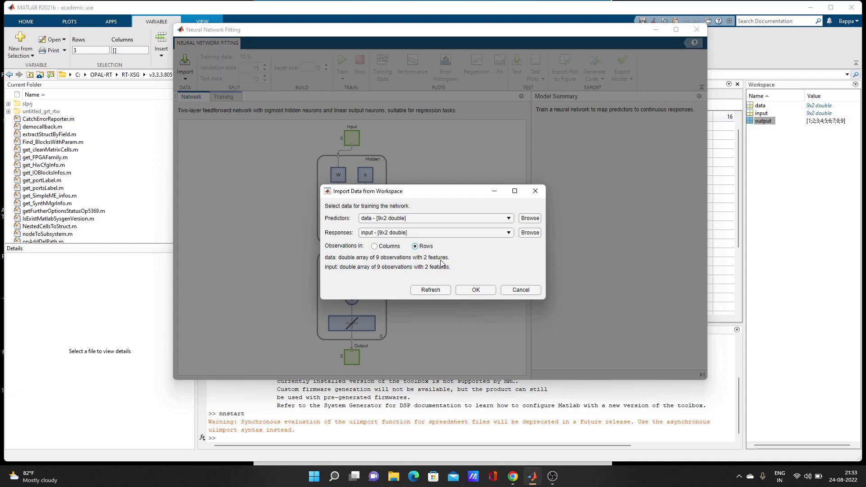
Import the single column of Book1.xlsx from the Desktop as the responses and try to confirm the training data selection
{"action": "left_click", "coordinate": [528, 233]}
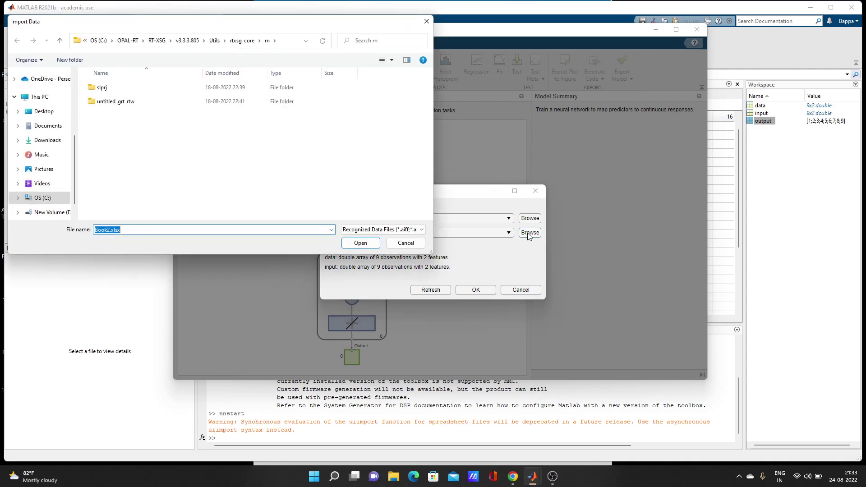
{"action": "left_click", "coordinate": [50, 116]}
{"action": "left_click", "coordinate": [111, 129]}
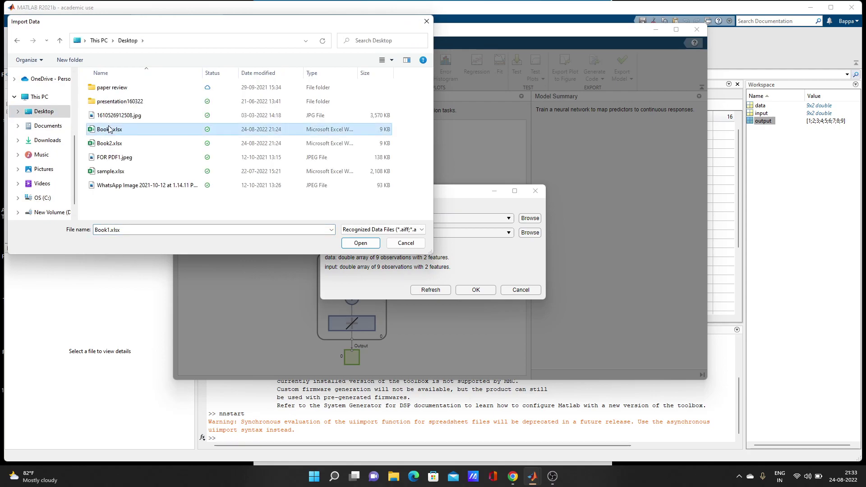
{"action": "left_click", "coordinate": [360, 243]}
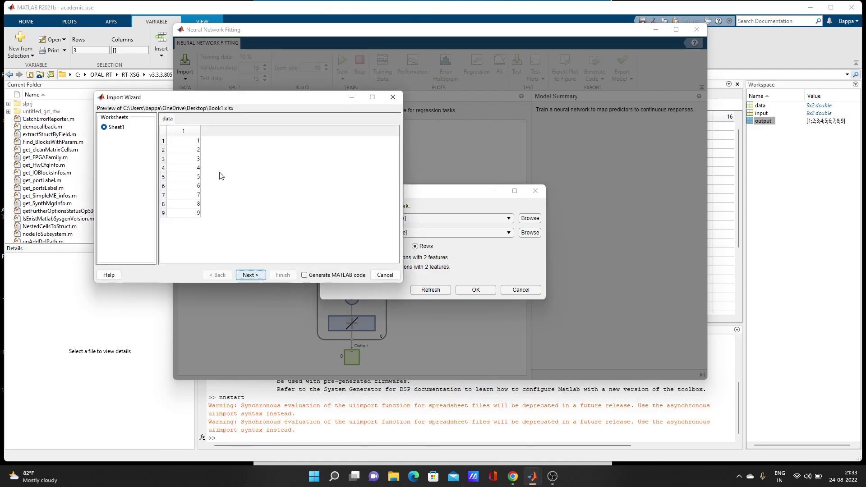
{"action": "left_click", "coordinate": [190, 132]}
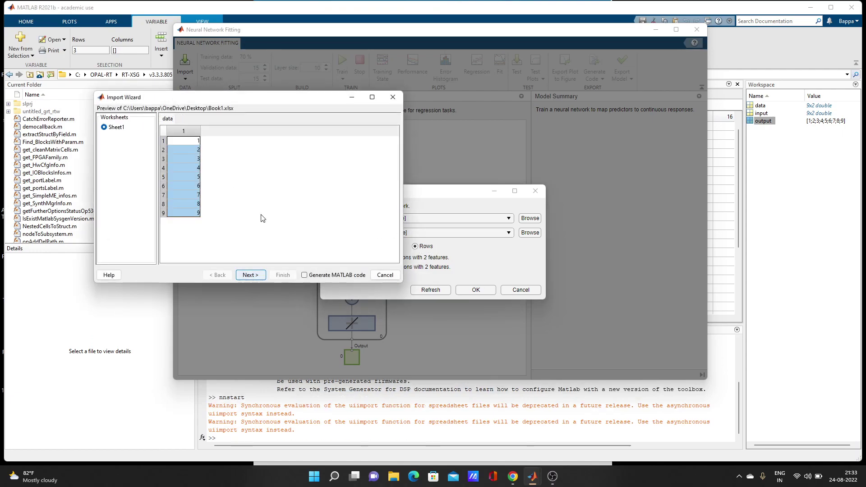
{"action": "left_click", "coordinate": [251, 275]}
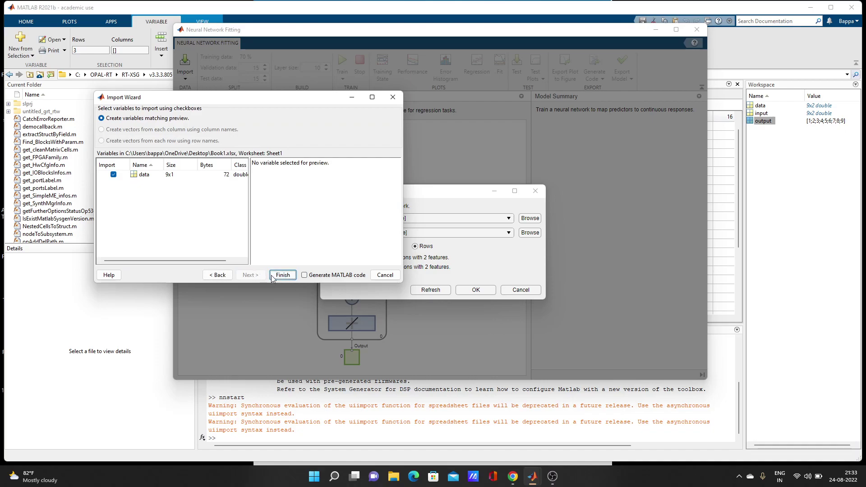
{"action": "left_click", "coordinate": [281, 275]}
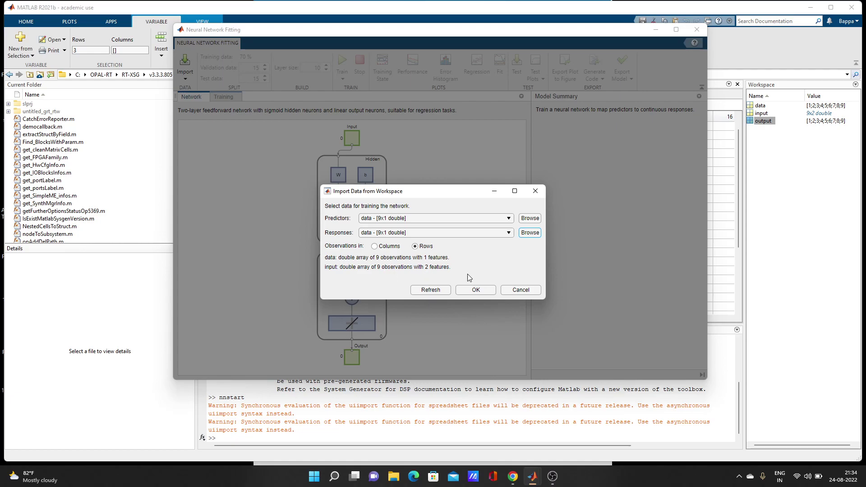
{"action": "left_click", "coordinate": [482, 288]}
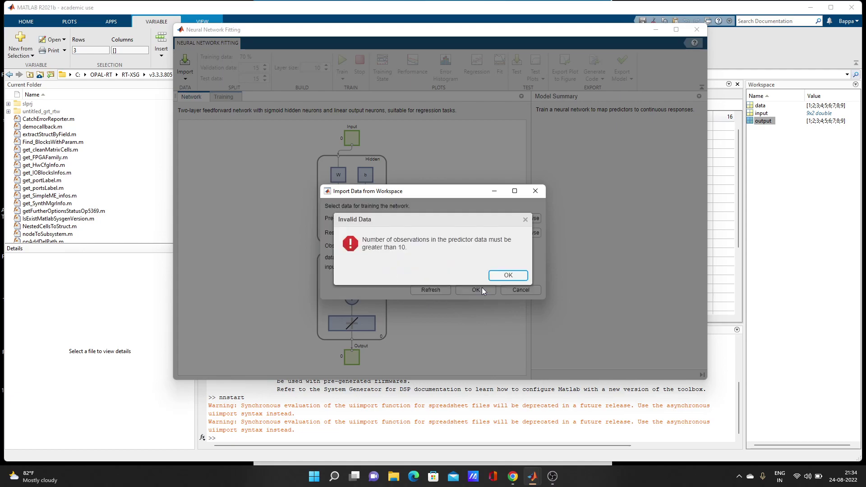
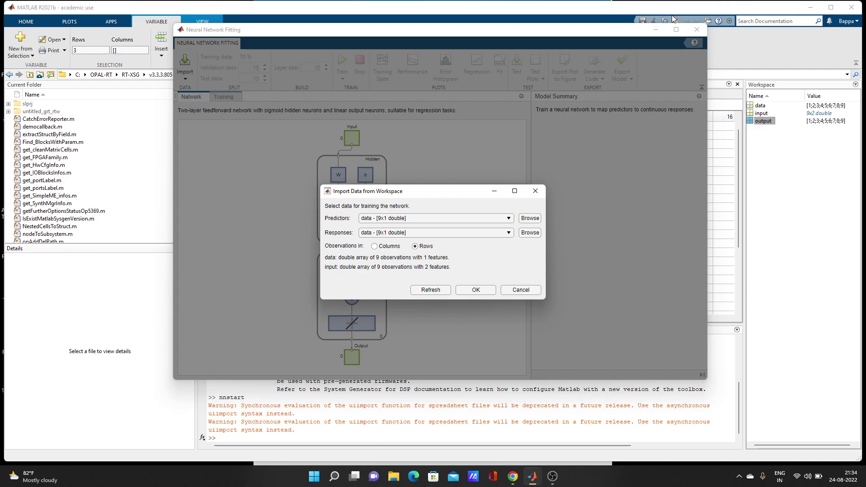
Add the value 10 in cell A10 of Book1.xlsx in Excel, then save and close the workbook
{"action": "left_click", "coordinate": [496, 192]}
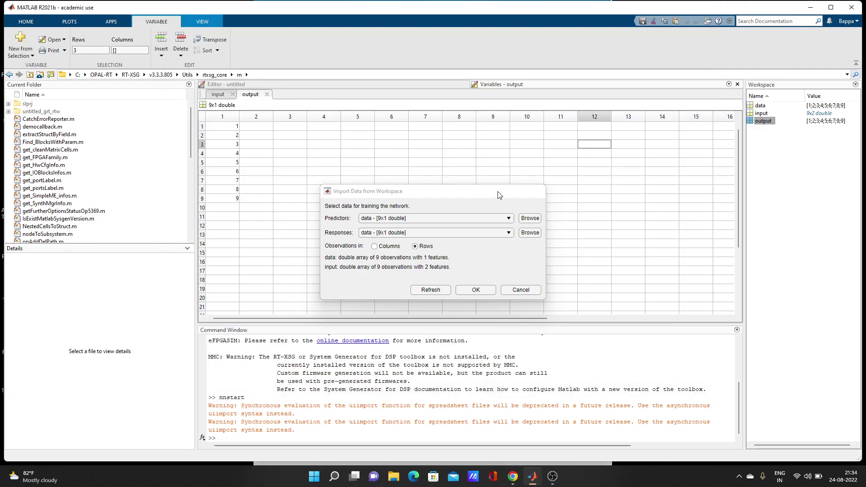
{"action": "left_click", "coordinate": [808, 9]}
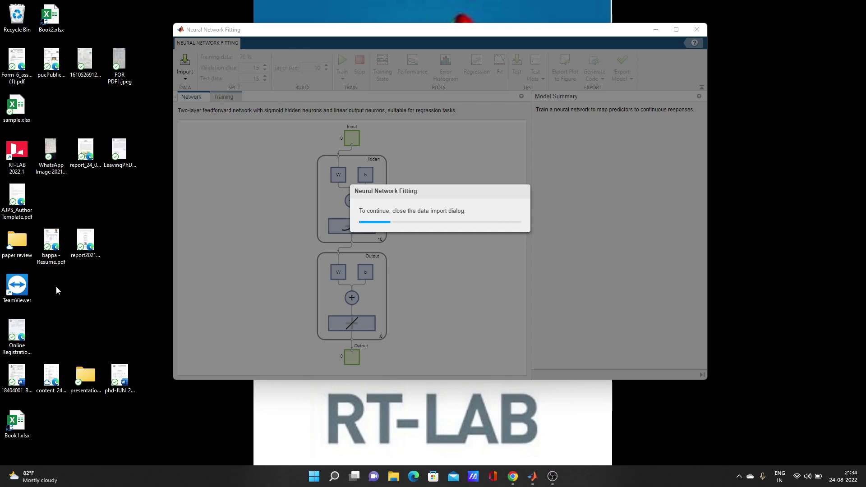
{"action": "double_click", "coordinate": [20, 422]}
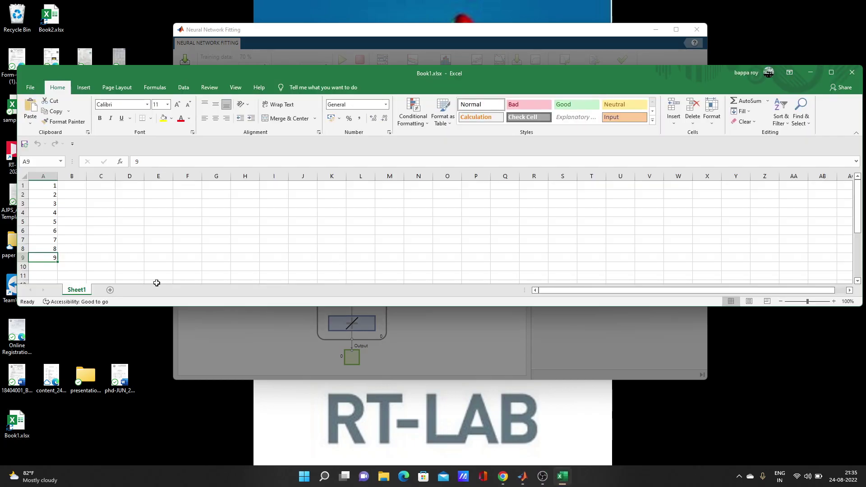
{"action": "left_click", "coordinate": [41, 265]}
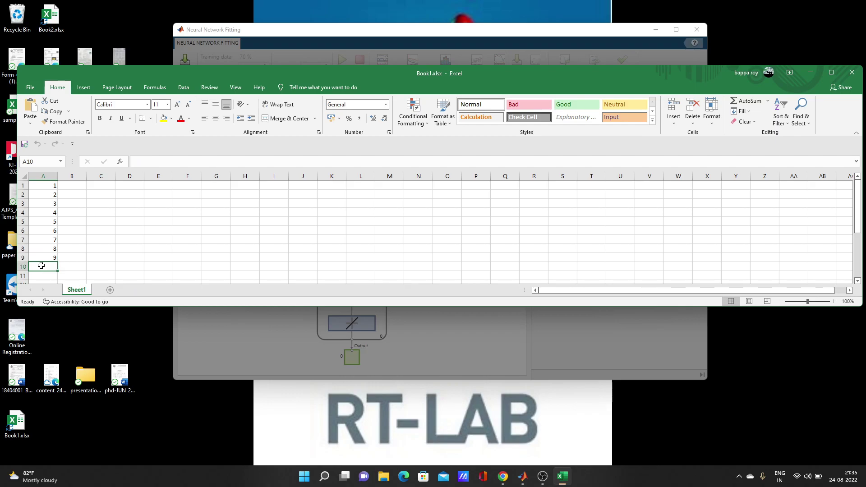
{"action": "type", "text": "10"}
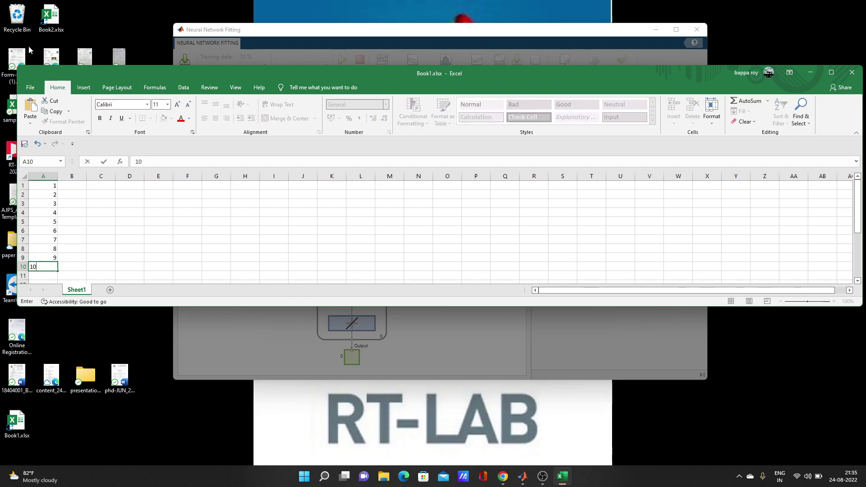
{"action": "key", "text": "ctrl+Return"}
{"action": "left_click", "coordinate": [25, 87]}
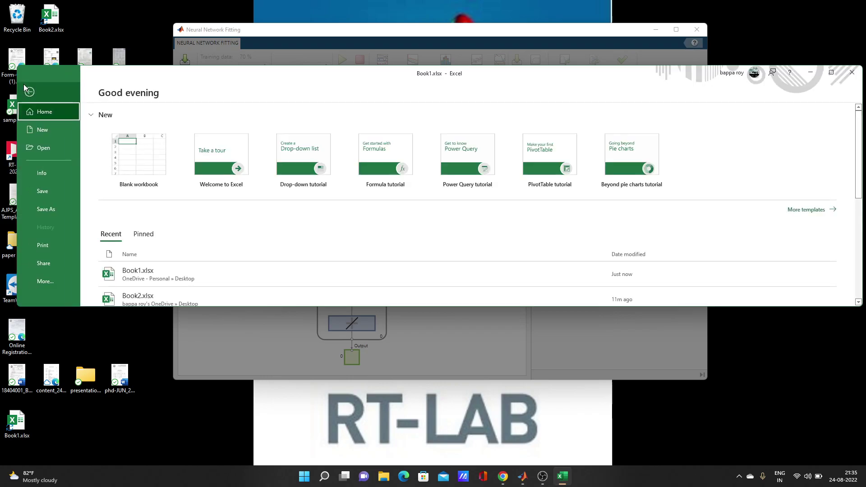
{"action": "left_click", "coordinate": [42, 192]}
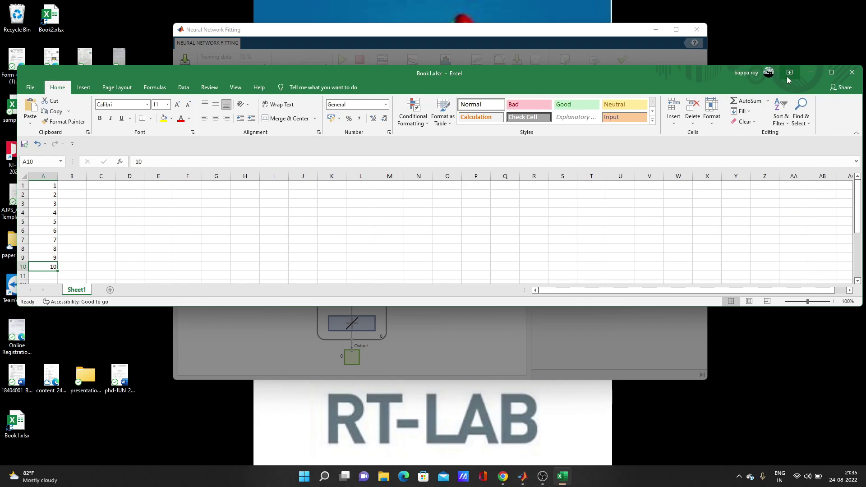
{"action": "left_click", "coordinate": [851, 72]}
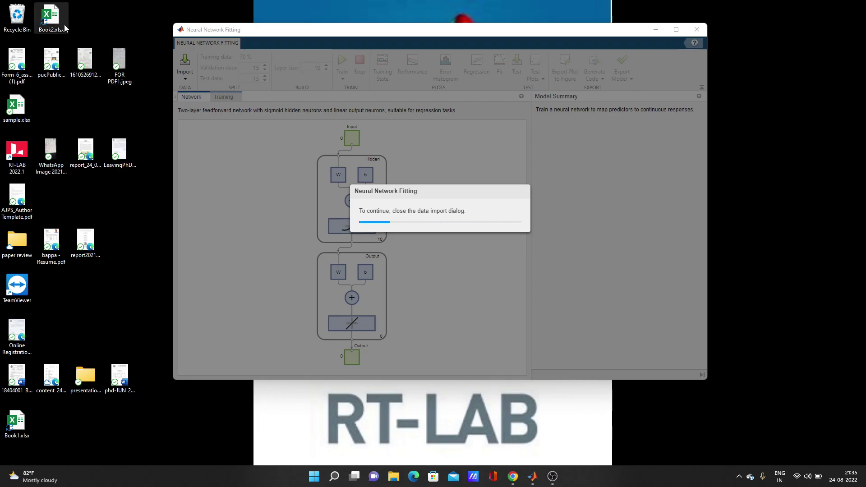
Add the values 2 in cell A10 and 5 in cell B10 of Book2.xlsx in Excel, then save and close the workbook
{"action": "double_click", "coordinate": [51, 17]}
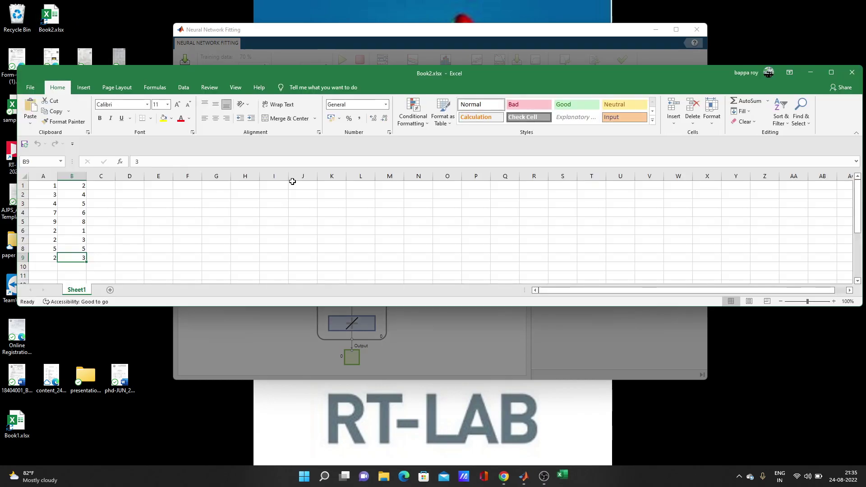
{"action": "left_click", "coordinate": [42, 268]}
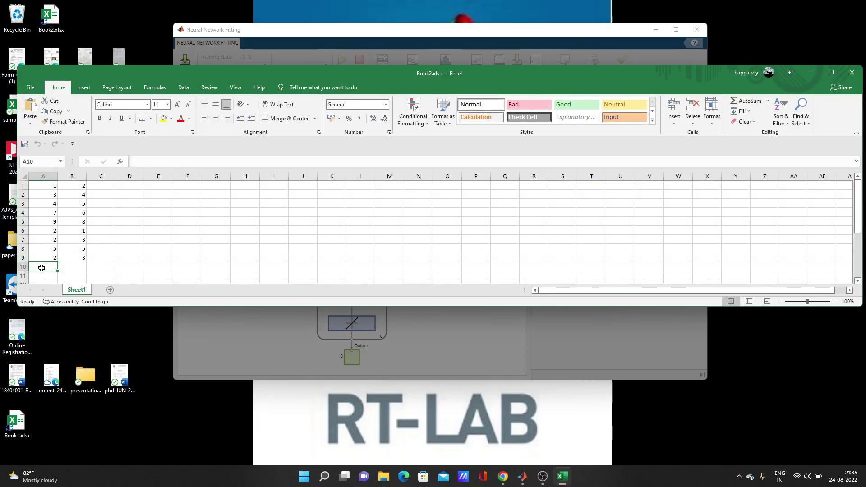
{"action": "type", "text": "2"}
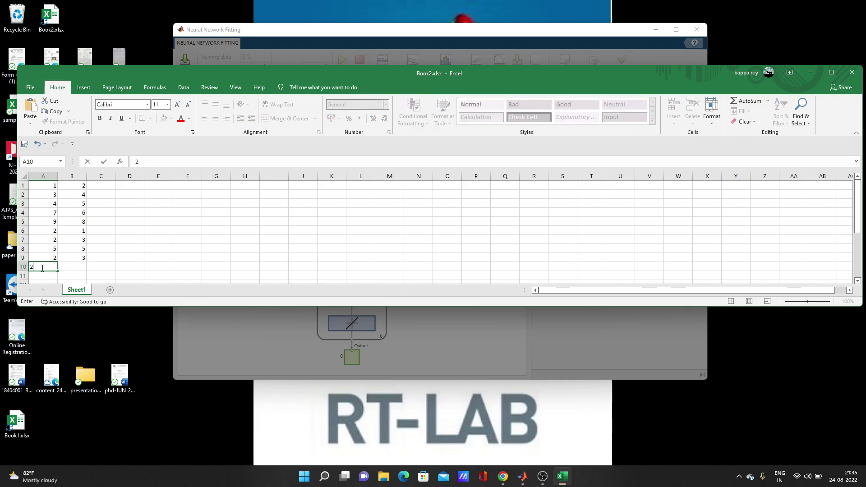
{"action": "left_click", "coordinate": [80, 267]}
{"action": "type", "text": "5"}
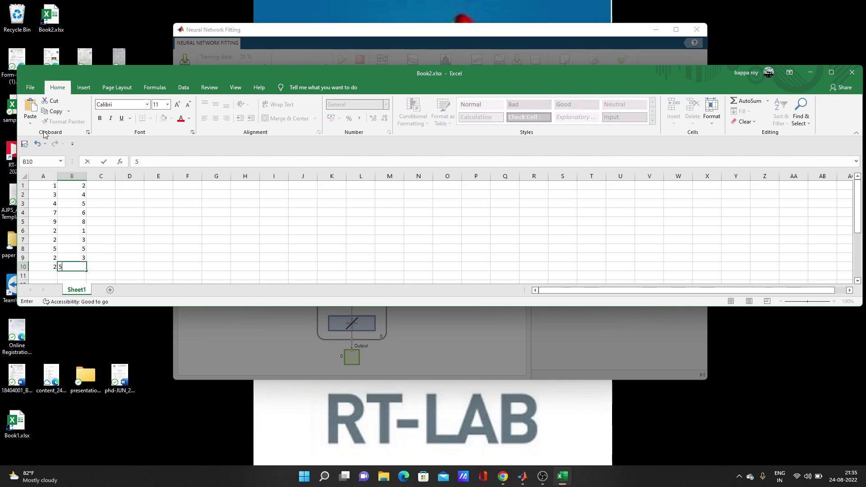
{"action": "left_click", "coordinate": [36, 87]}
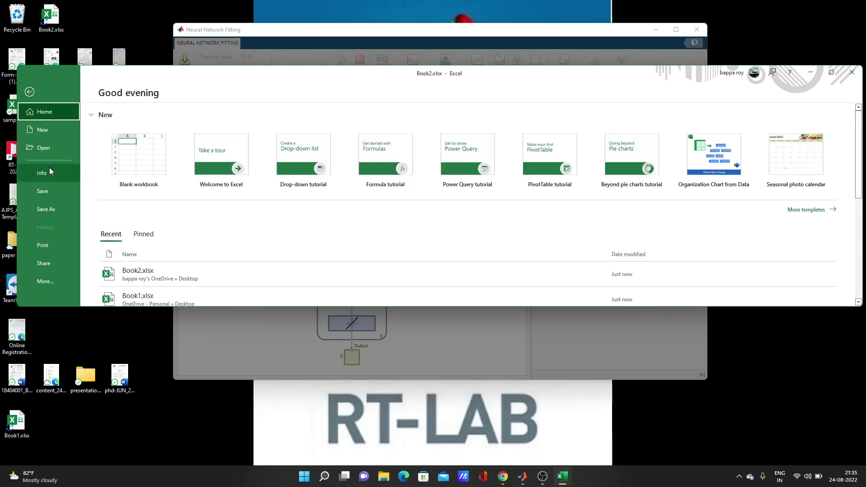
{"action": "left_click", "coordinate": [46, 192]}
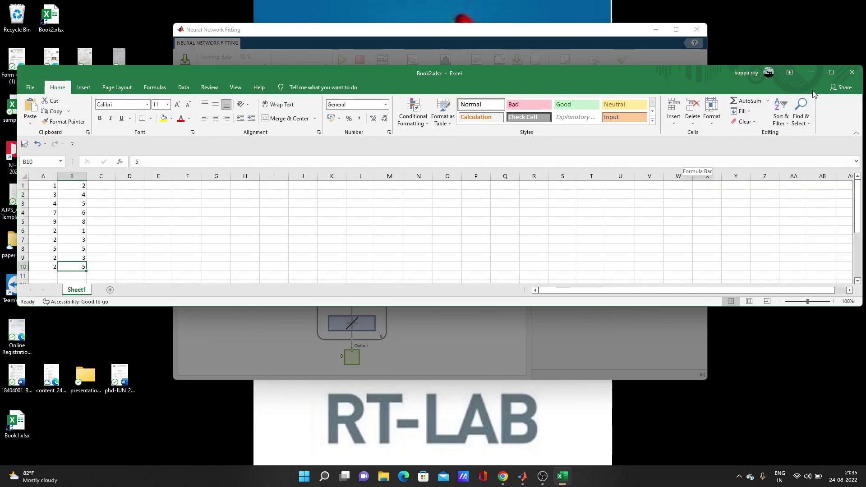
{"action": "left_click", "coordinate": [847, 79]}
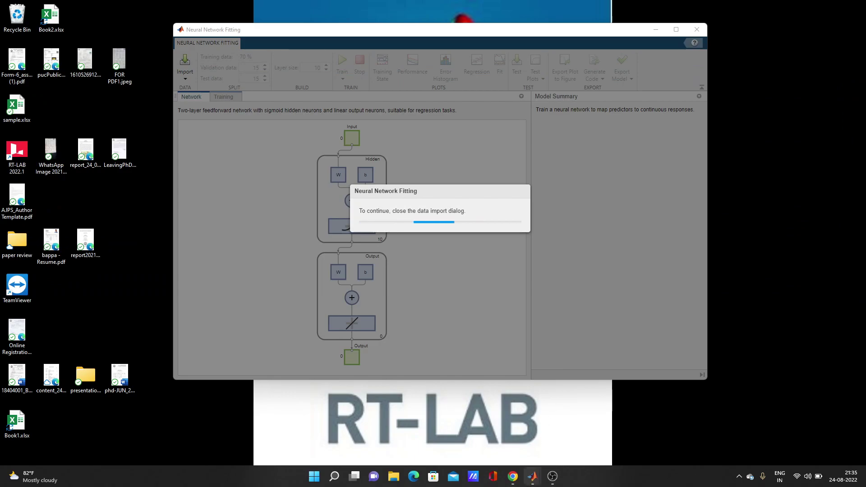
Switch back to MATLAB's data import and bring in both columns of Book2.xlsx from the Desktop as the predictors
{"action": "mouse_move", "coordinate": [535, 477]}
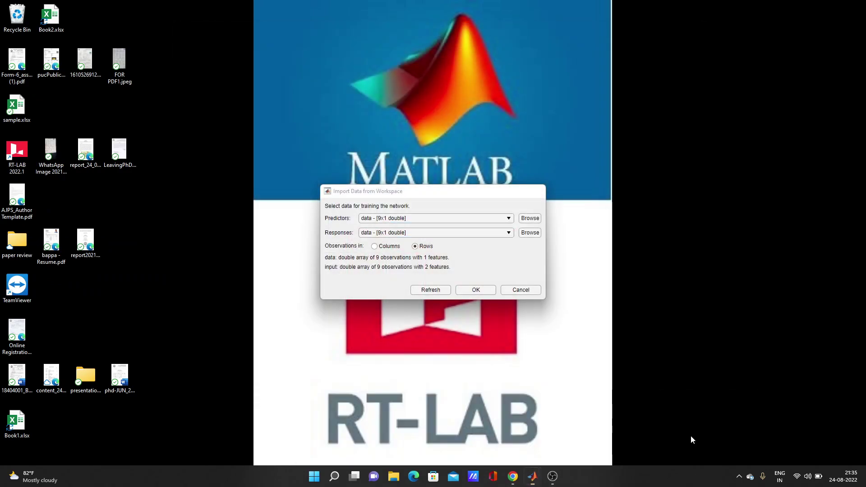
{"action": "left_click", "coordinate": [691, 436]}
{"action": "left_click", "coordinate": [538, 218]}
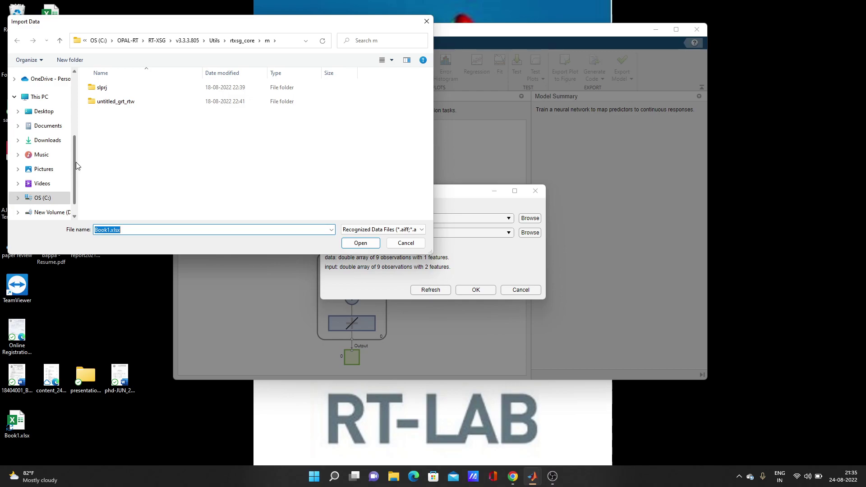
{"action": "left_click", "coordinate": [41, 113]}
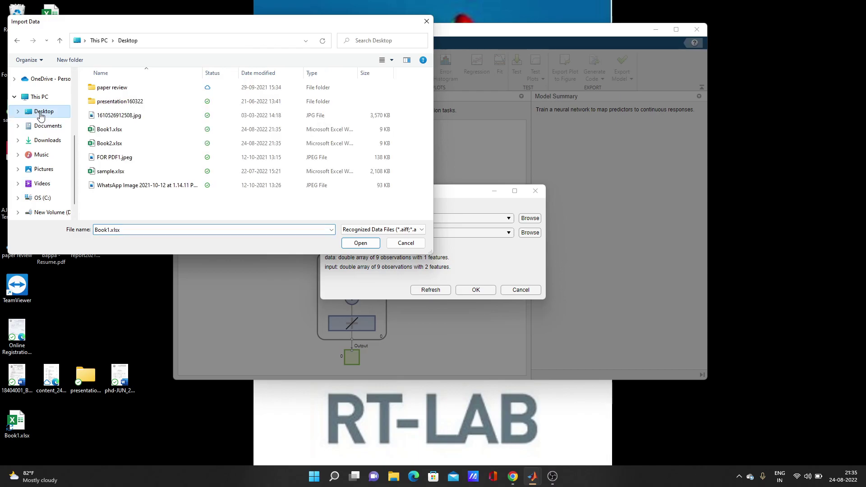
{"action": "left_click", "coordinate": [125, 145]}
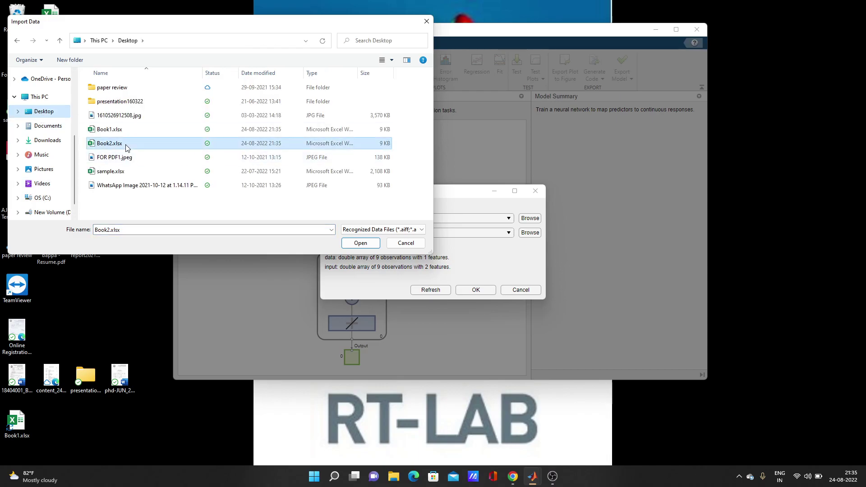
{"action": "left_click", "coordinate": [369, 245]}
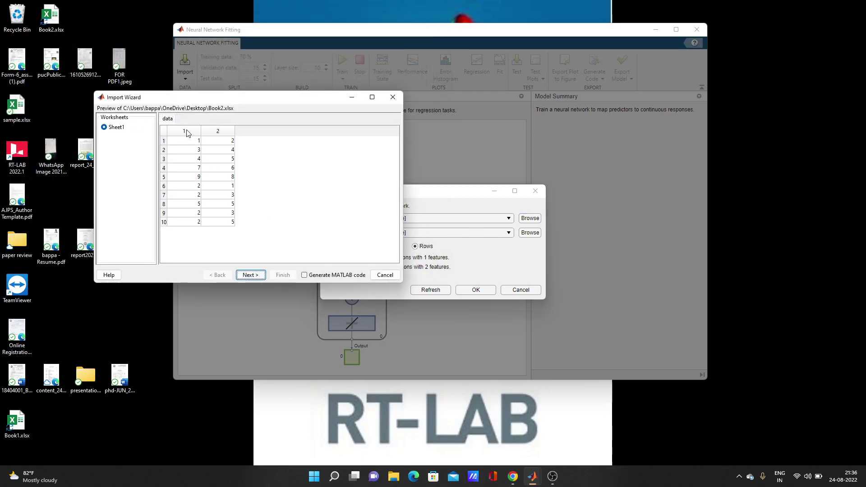
{"action": "left_click", "coordinate": [187, 132]}
{"action": "left_click", "coordinate": [218, 130], "text": "shift"}
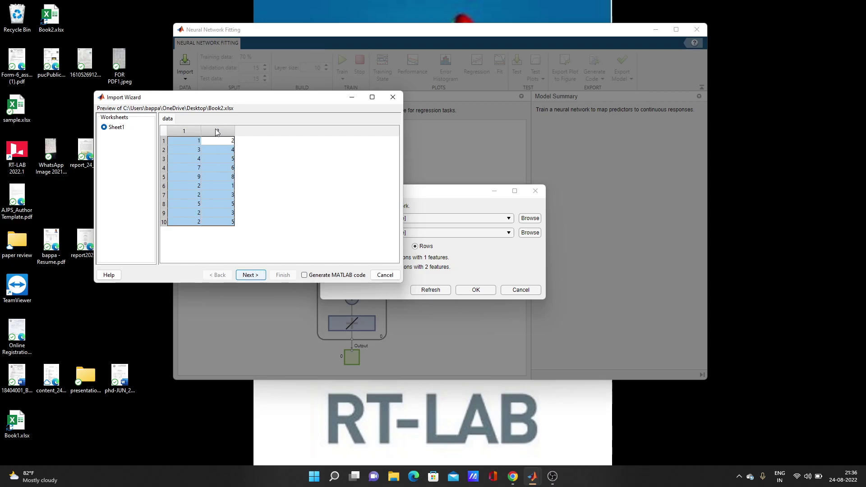
{"action": "left_click", "coordinate": [261, 274]}
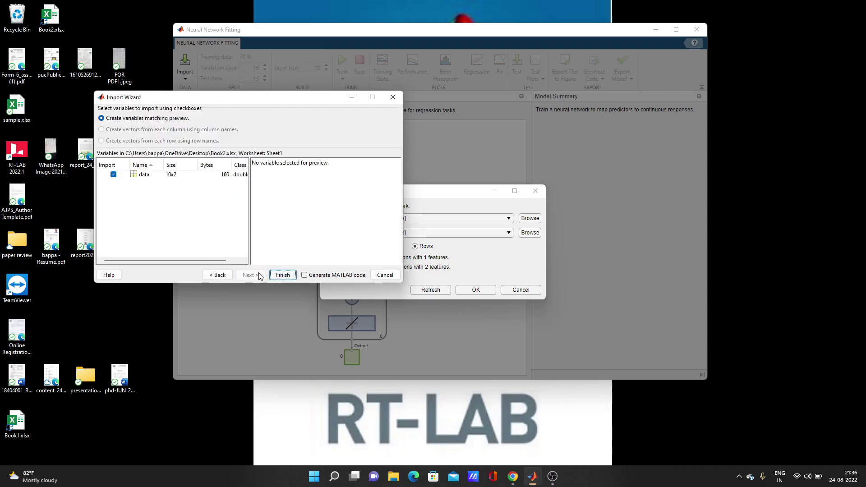
{"action": "left_click", "coordinate": [283, 275]}
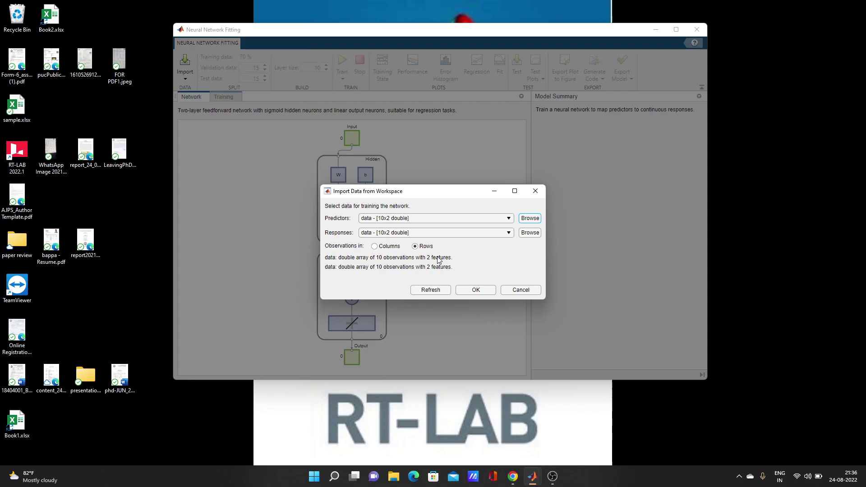
Import the single column of Book1.xlsx from the Desktop as the responses
{"action": "left_click", "coordinate": [525, 234]}
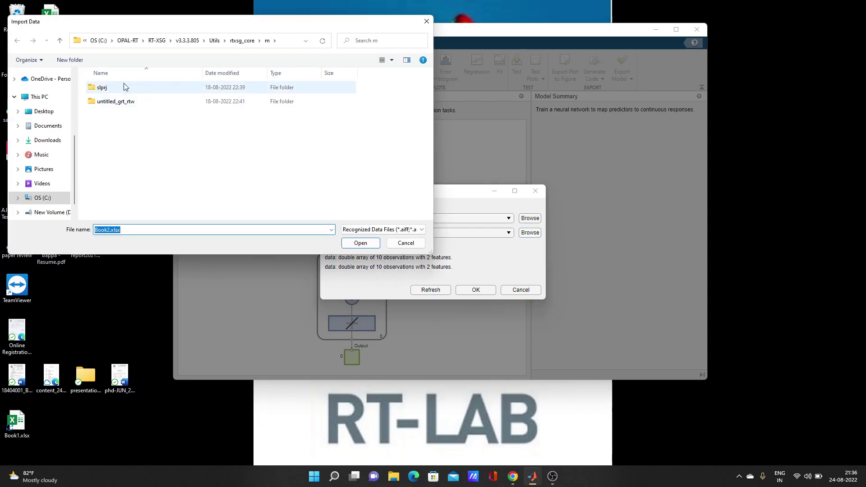
{"action": "left_click", "coordinate": [42, 111]}
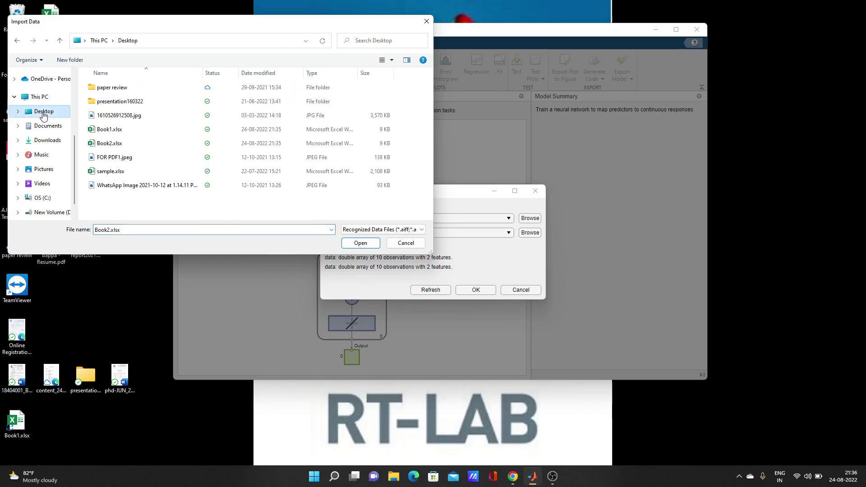
{"action": "left_click", "coordinate": [122, 132]}
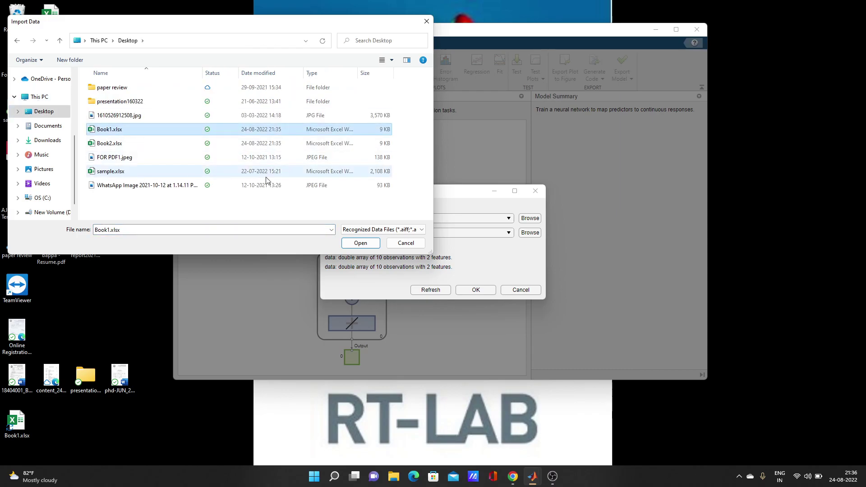
{"action": "left_click", "coordinate": [356, 244]}
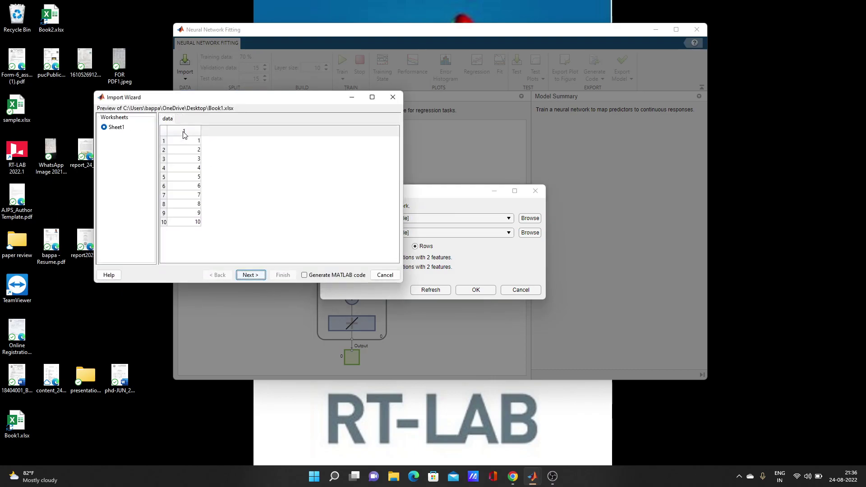
{"action": "left_click", "coordinate": [184, 132]}
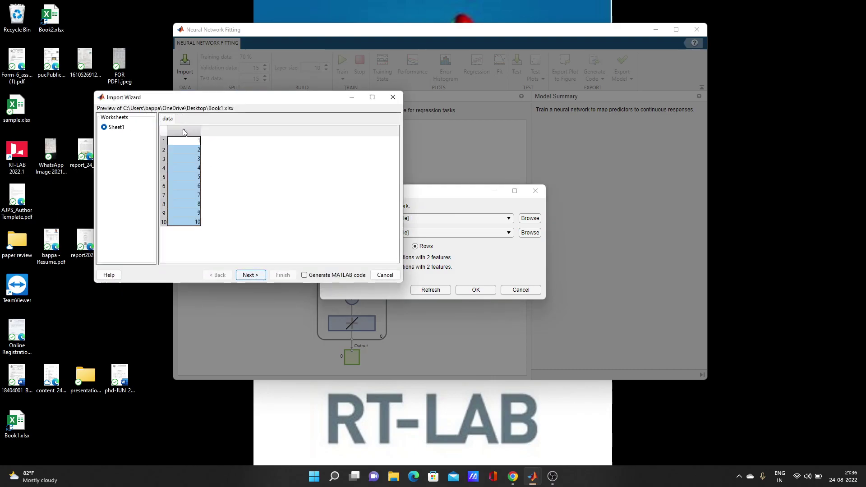
{"action": "left_click", "coordinate": [250, 275]}
{"action": "left_click", "coordinate": [283, 275]}
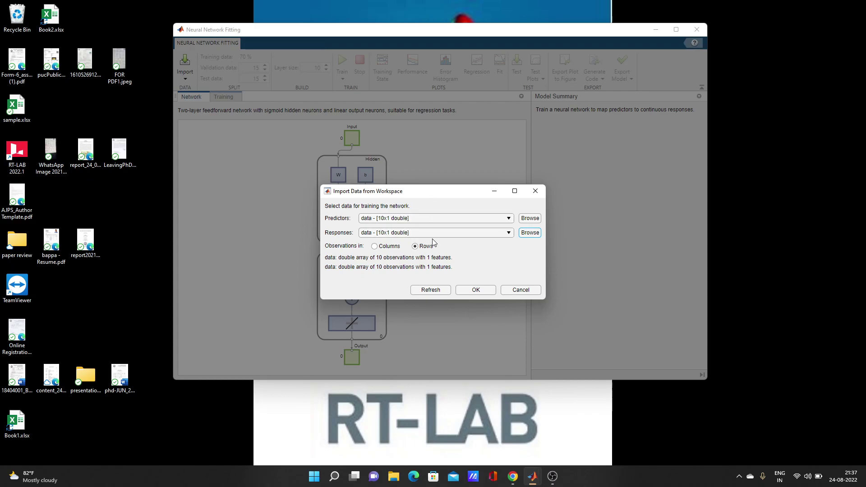
Try to confirm the predictor and response selection, then cancel the data import
{"action": "left_click", "coordinate": [474, 290]}
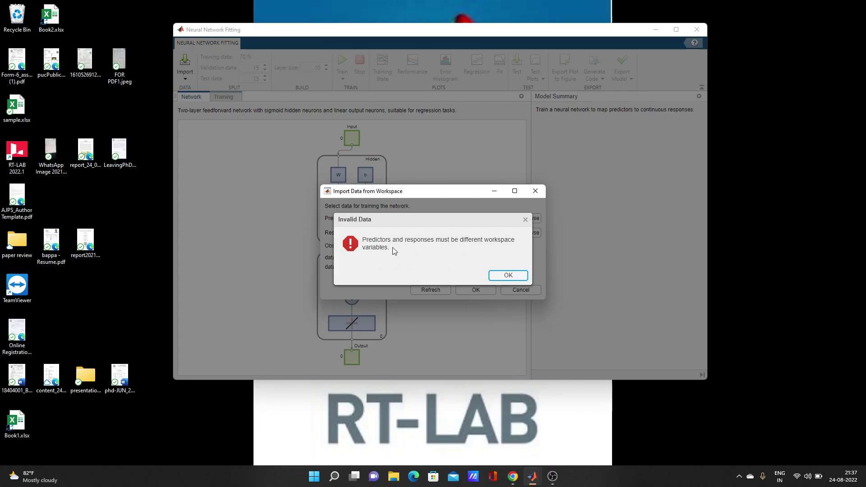
{"action": "left_click", "coordinate": [505, 275]}
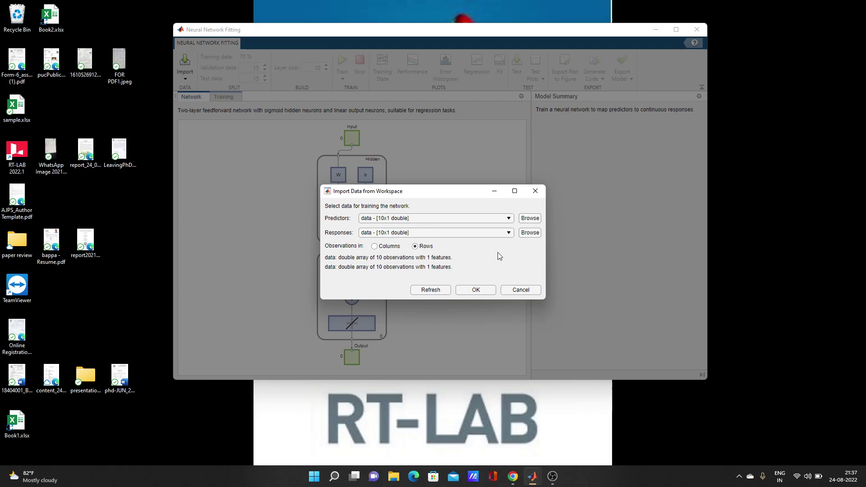
{"action": "left_click", "coordinate": [508, 294]}
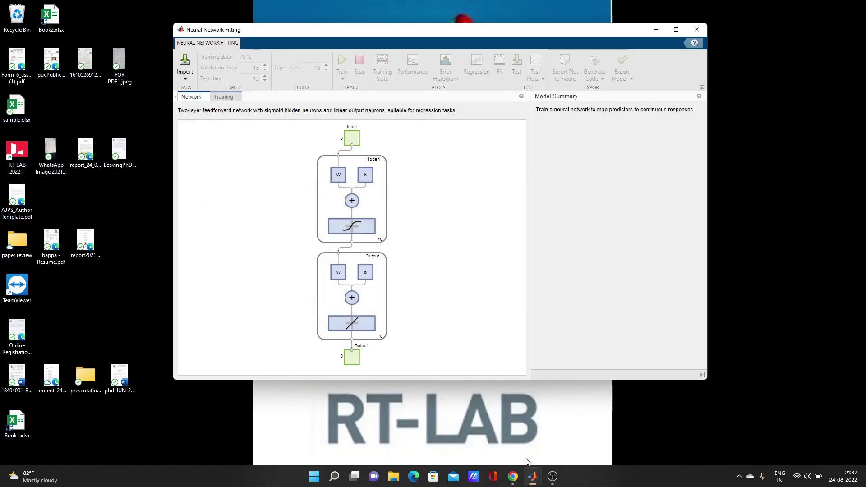
Visit the main MATLAB window, request the Fitting app from Neural Network Start, and bring the Neural Network Fitting window to the front
{"action": "mouse_move", "coordinate": [532, 476]}
{"action": "mouse_move", "coordinate": [573, 430]}
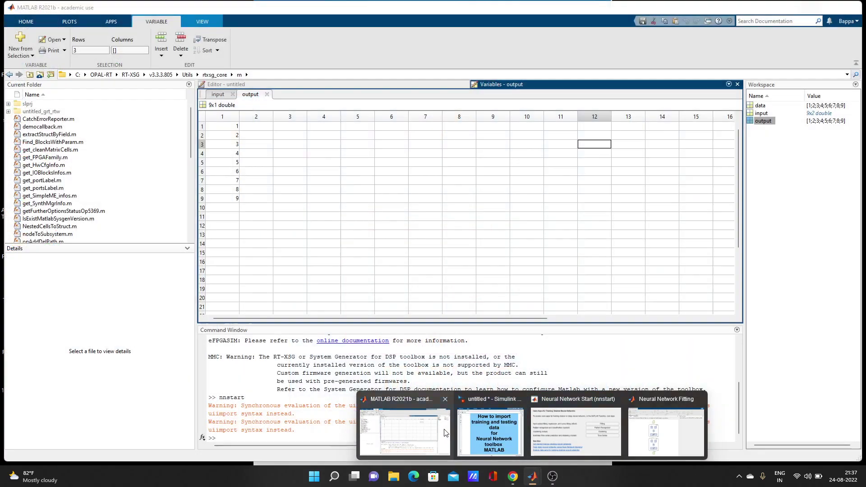
{"action": "left_click", "coordinate": [405, 431]}
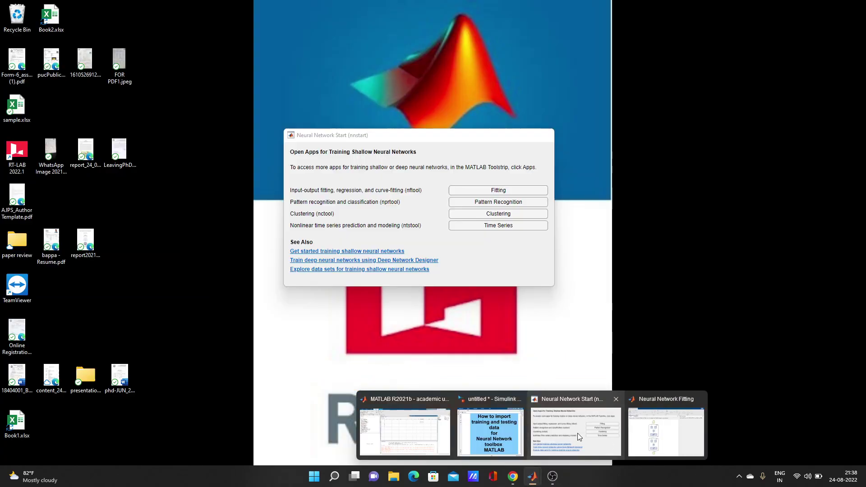
{"action": "left_click", "coordinate": [577, 433]}
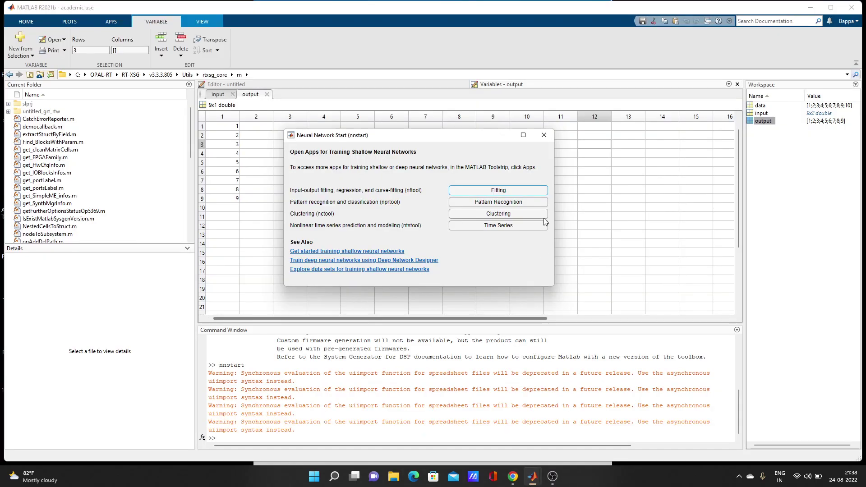
{"action": "left_click", "coordinate": [523, 191]}
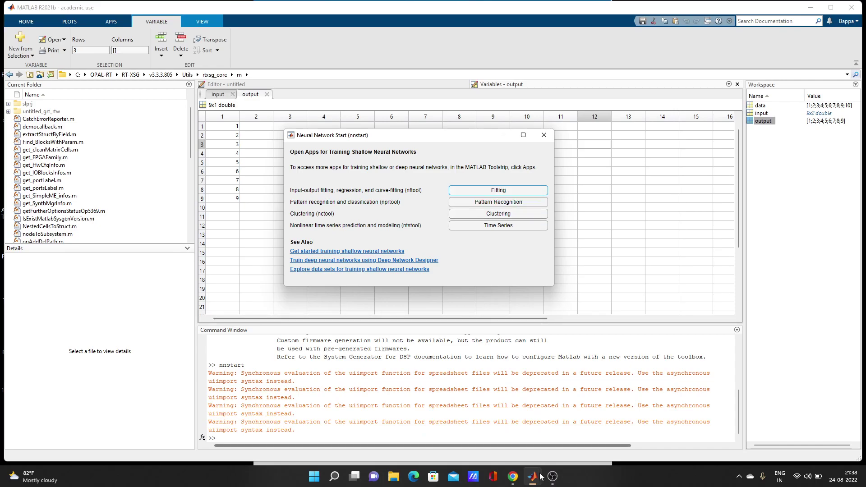
{"action": "mouse_move", "coordinate": [532, 476]}
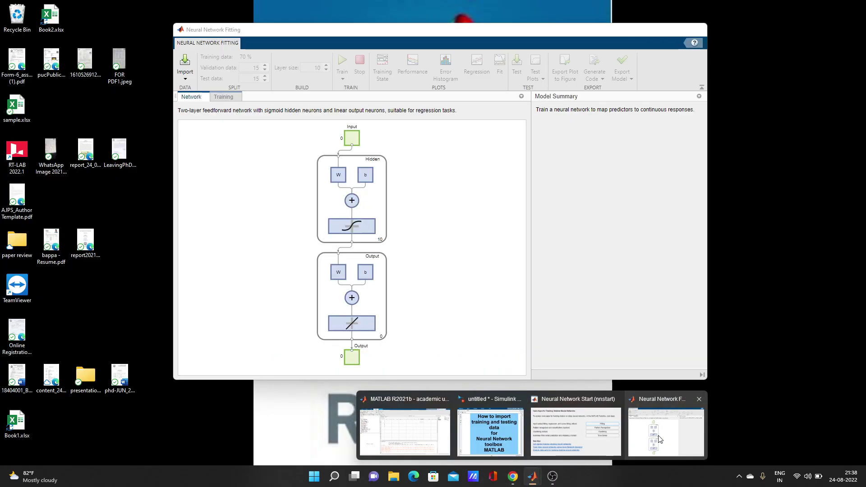
{"action": "left_click", "coordinate": [663, 439]}
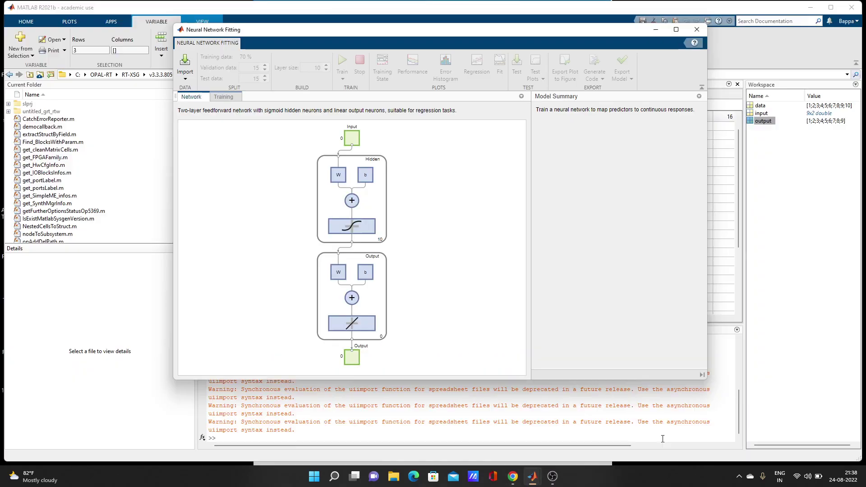
Start a new workspace data import with the input variable as predictors, keeping data as responses, and set the observations to rows
{"action": "left_click", "coordinate": [185, 76]}
{"action": "left_click", "coordinate": [209, 105]}
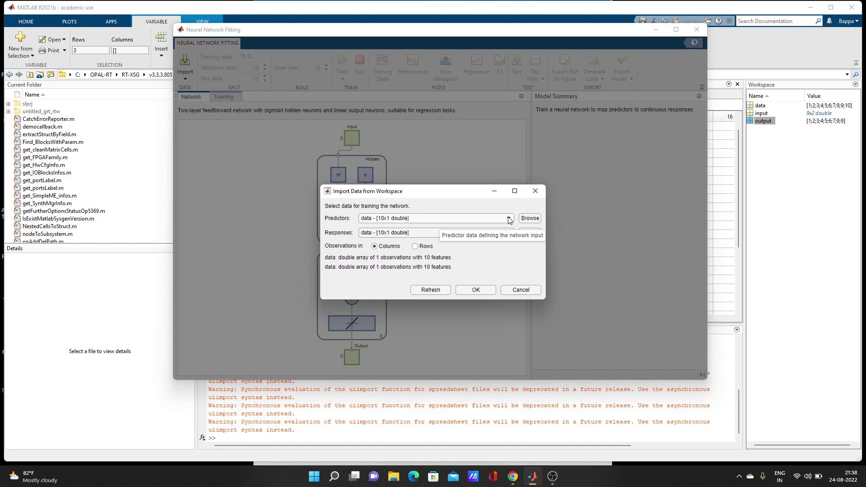
{"action": "left_click", "coordinate": [509, 219]}
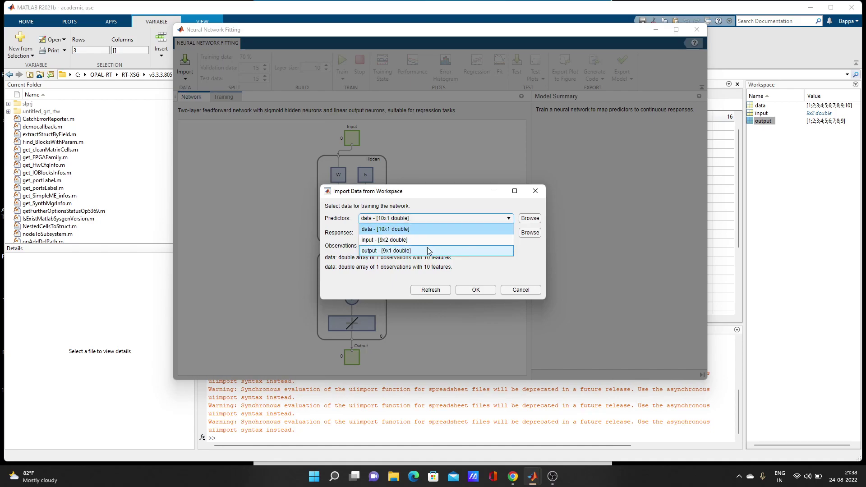
{"action": "left_click", "coordinate": [388, 242]}
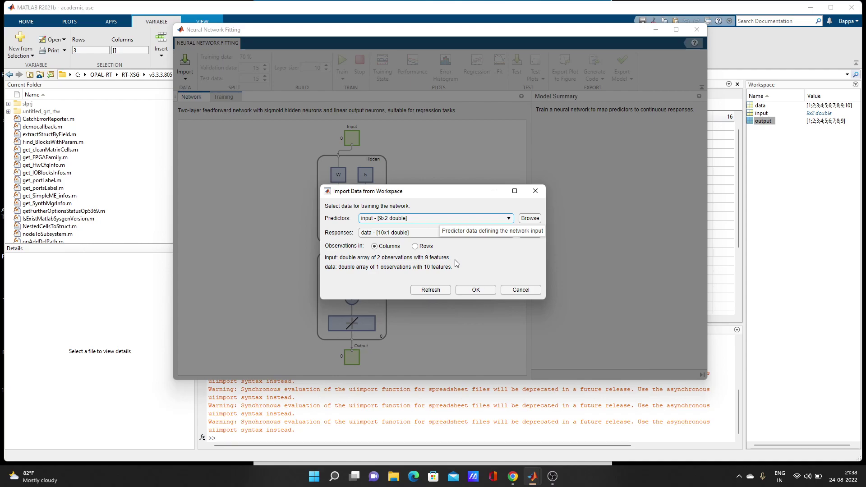
{"action": "left_click", "coordinate": [424, 233]}
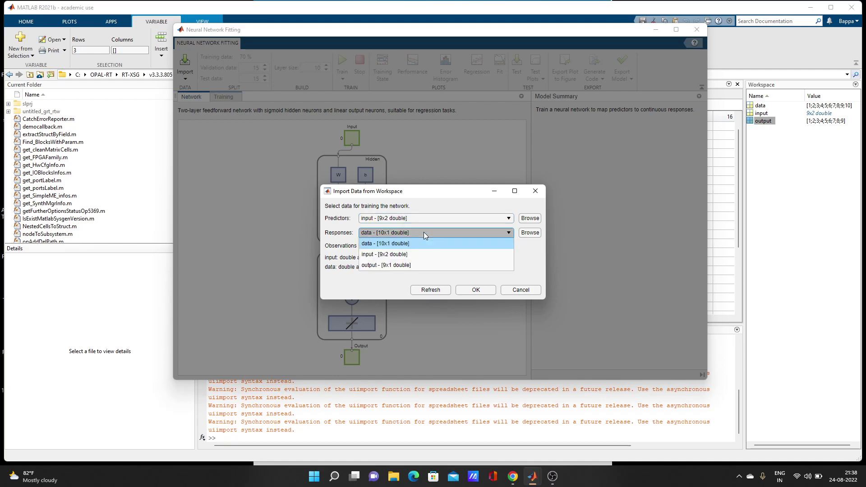
{"action": "left_click", "coordinate": [424, 231]}
{"action": "left_click", "coordinate": [414, 246]}
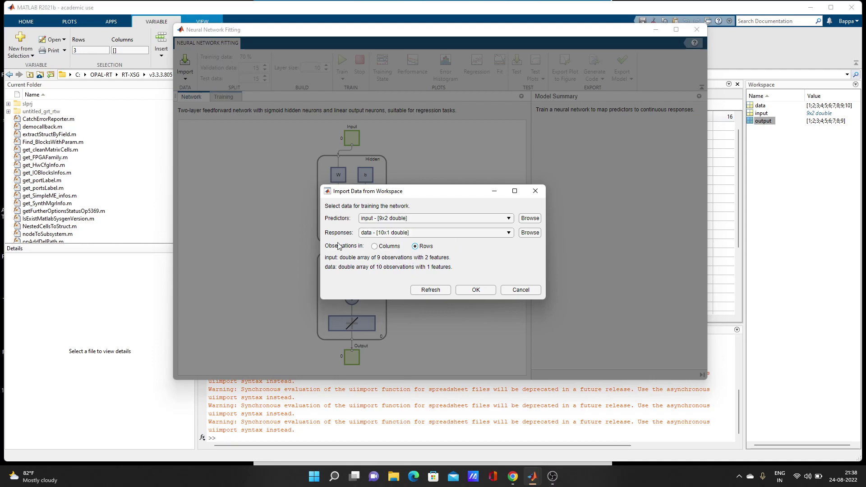
Choose output as the responses and try to confirm the workspace import with input as predictors
{"action": "left_click", "coordinate": [508, 234]}
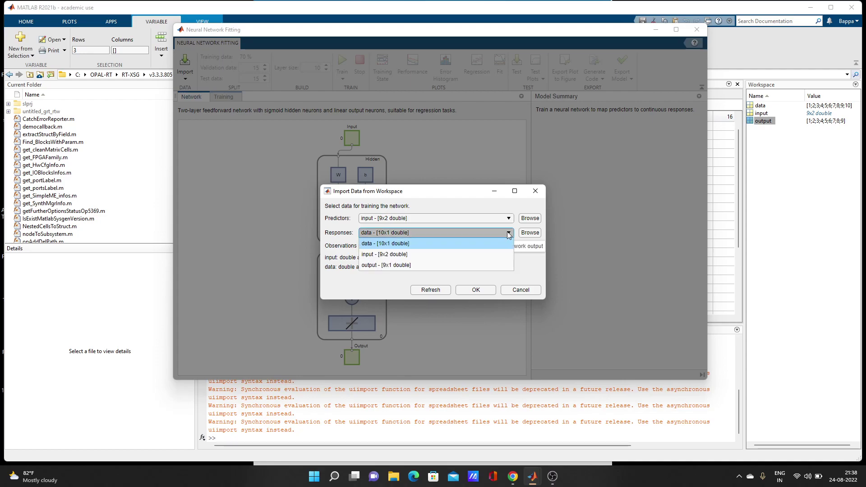
{"action": "left_click", "coordinate": [390, 265]}
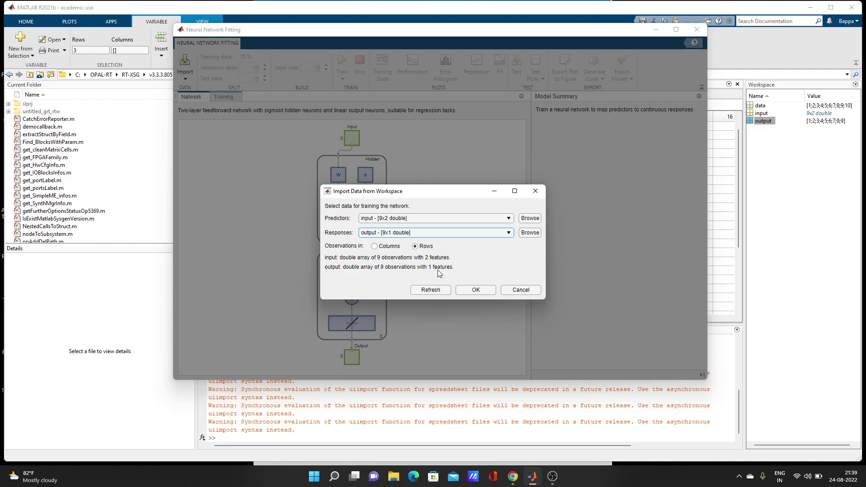
{"action": "left_click", "coordinate": [482, 290]}
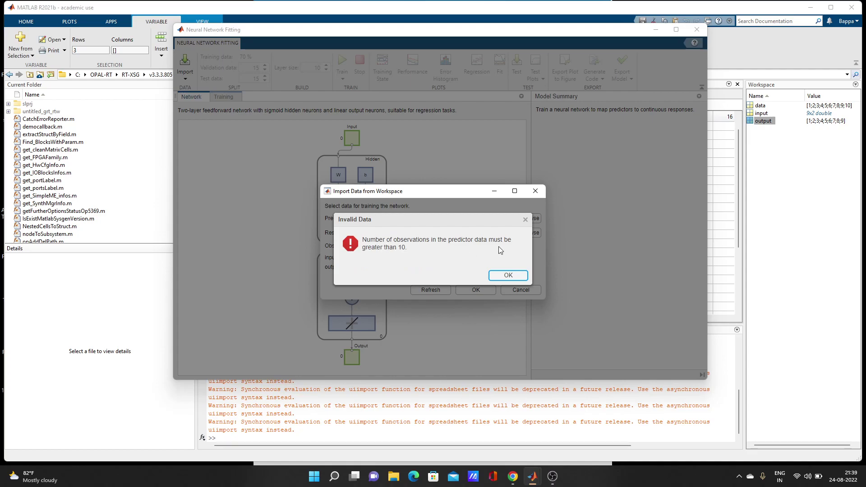
{"action": "left_click", "coordinate": [501, 275]}
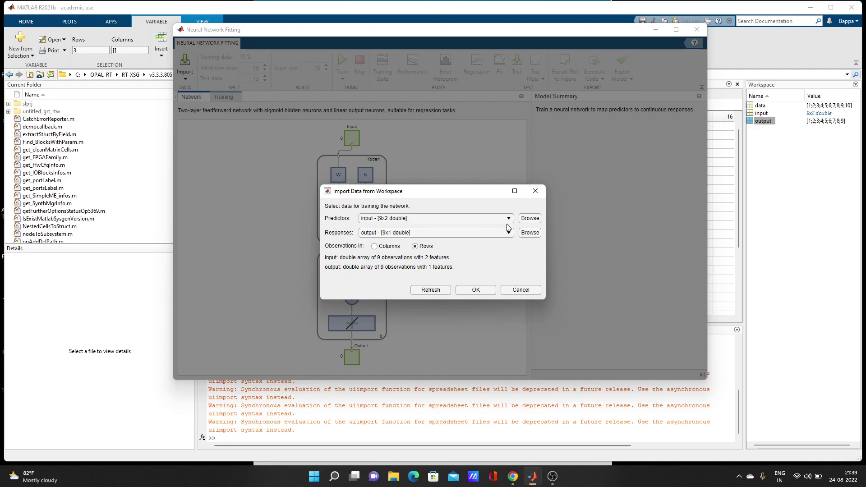
Add a tenth row to the workspace variables, with 10 in output and the values 4 and 6 in input
{"action": "left_click", "coordinate": [500, 191]}
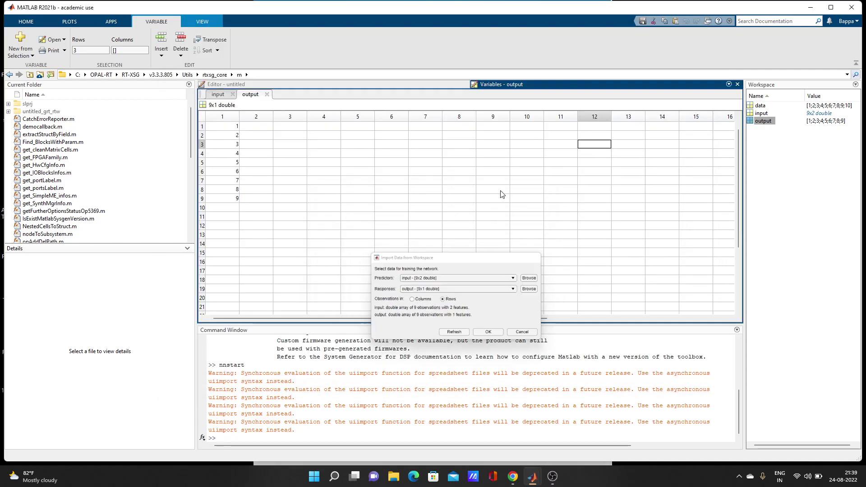
{"action": "left_click", "coordinate": [220, 209]}
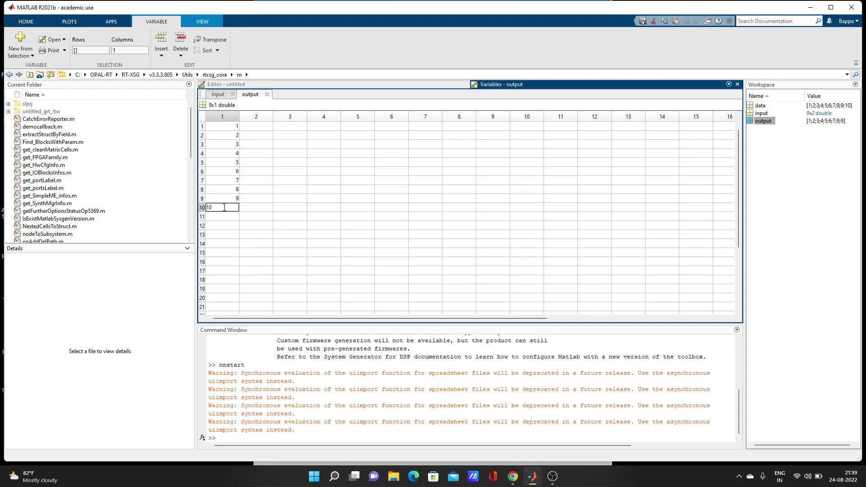
{"action": "left_click", "coordinate": [218, 95]}
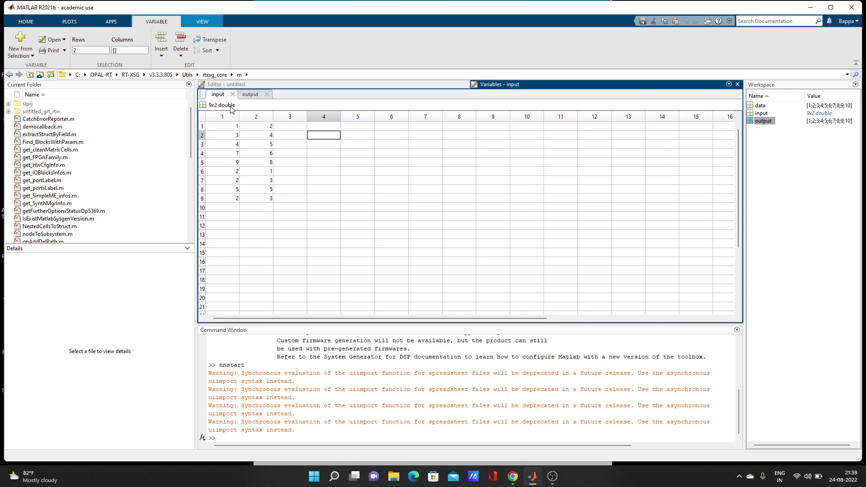
{"action": "left_click", "coordinate": [226, 207]}
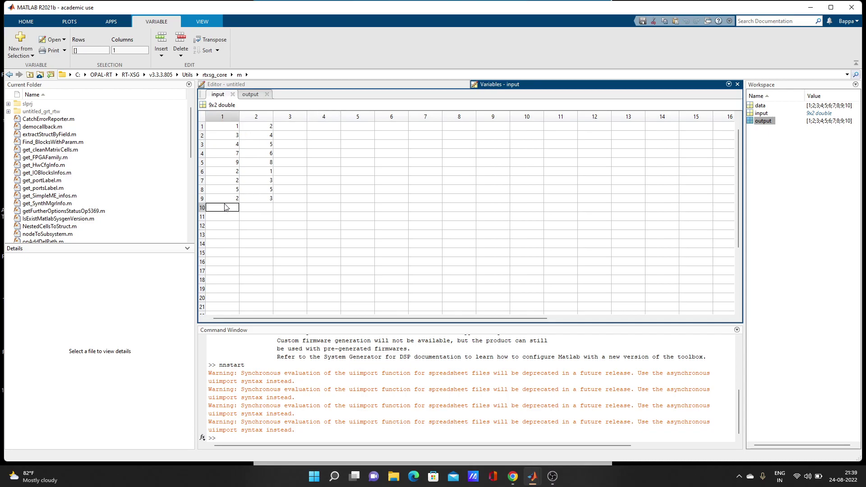
{"action": "type", "text": "4"}
{"action": "left_click", "coordinate": [253, 207]}
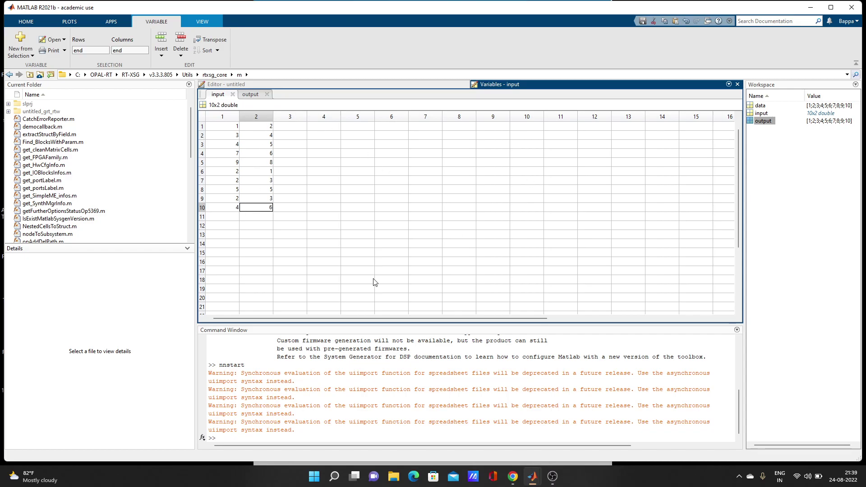
Return to the open import dialog, reselect input as predictors and output as responses, and cancel the import
{"action": "mouse_move", "coordinate": [532, 476]}
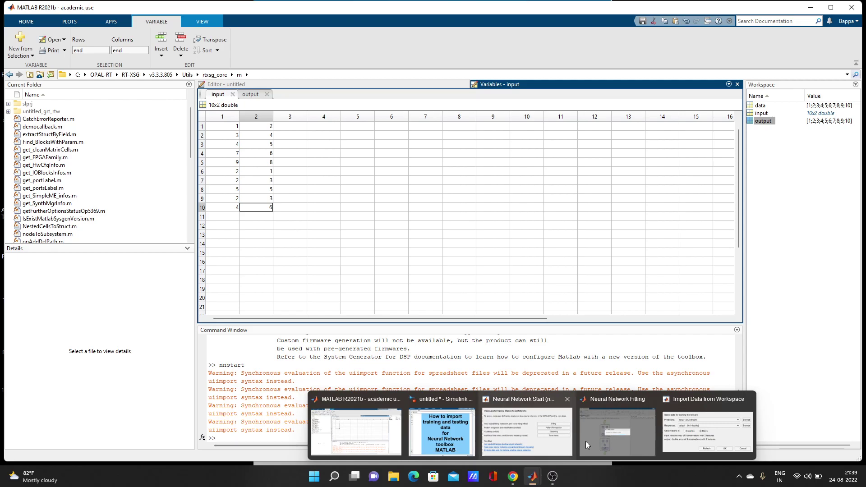
{"action": "mouse_move", "coordinate": [639, 412]}
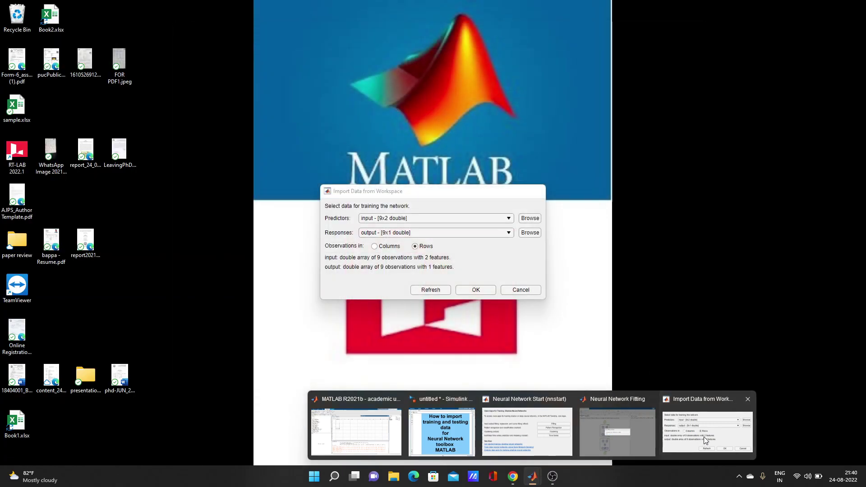
{"action": "left_click", "coordinate": [704, 437]}
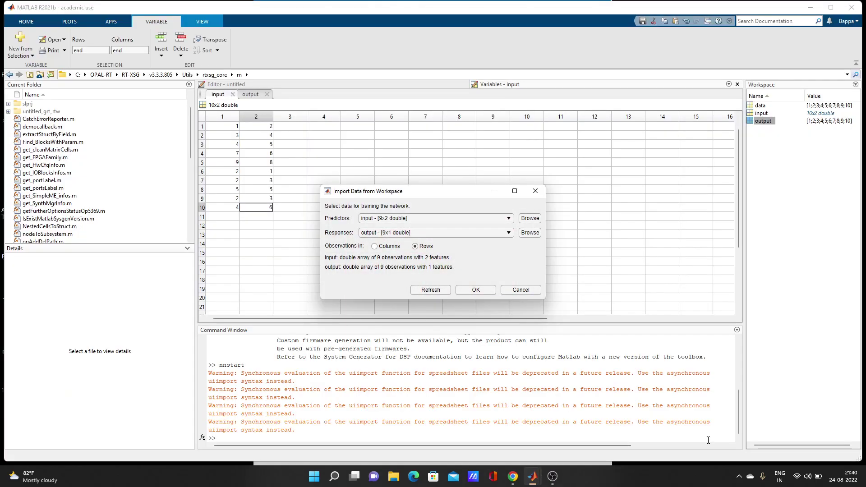
{"action": "left_click", "coordinate": [507, 218]}
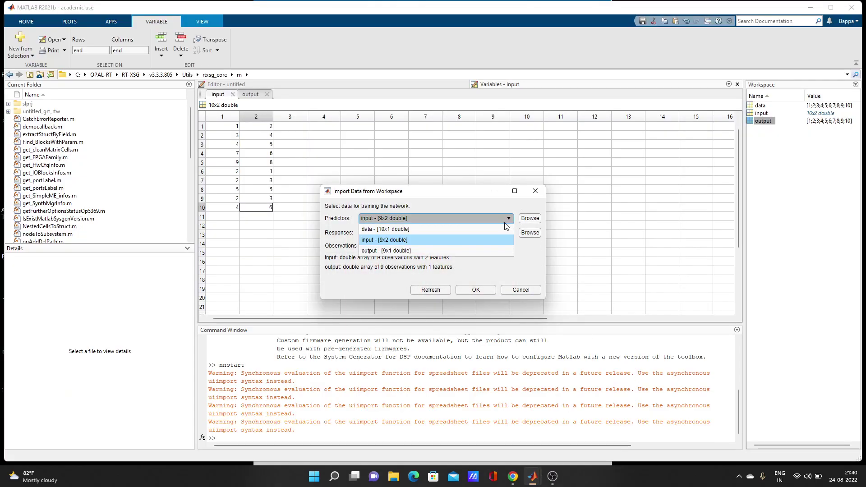
{"action": "left_click", "coordinate": [420, 240]}
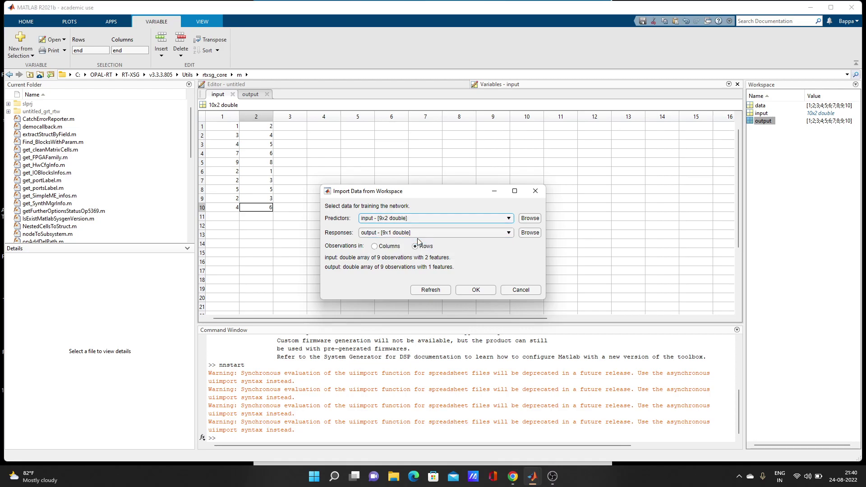
{"action": "left_click", "coordinate": [492, 233]}
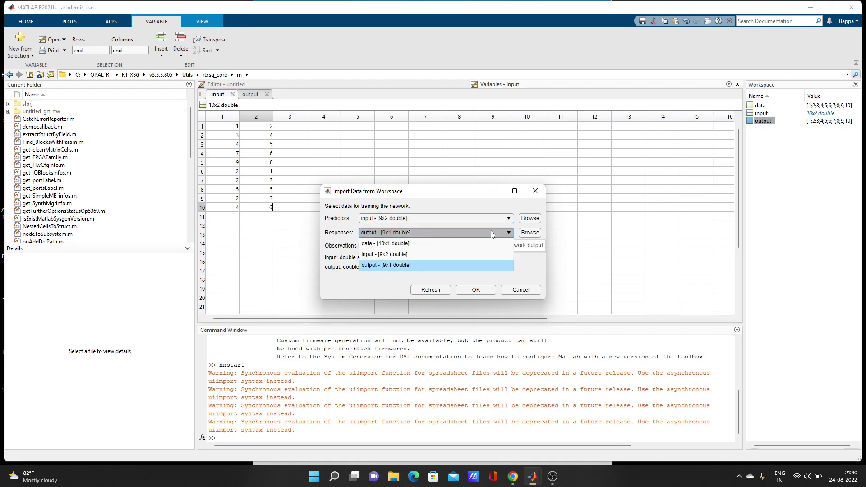
{"action": "left_click", "coordinate": [391, 266]}
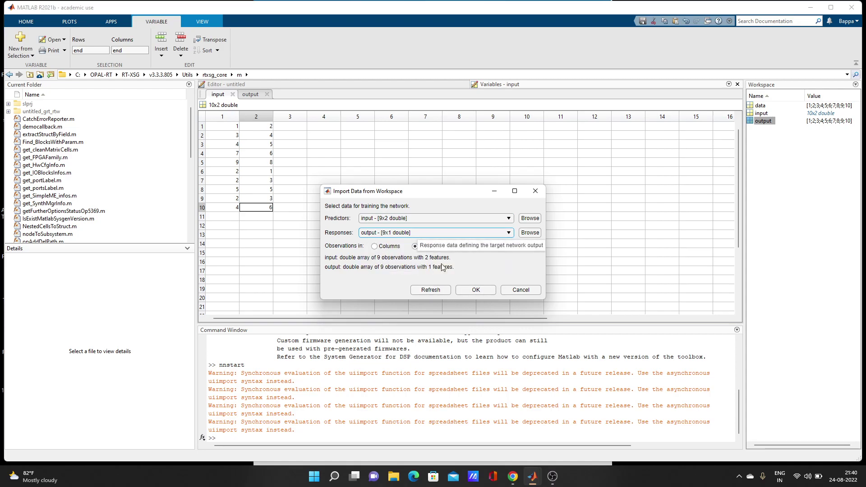
{"action": "left_click", "coordinate": [531, 290]}
Bring the Neural Network Fitting window to the front and start a new data import from the workspace
{"action": "mouse_move", "coordinate": [553, 476]}
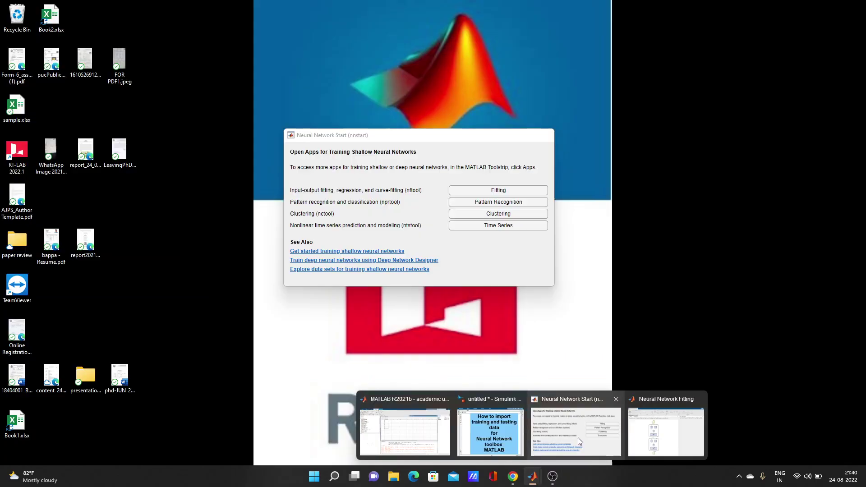
{"action": "left_click", "coordinate": [578, 438]}
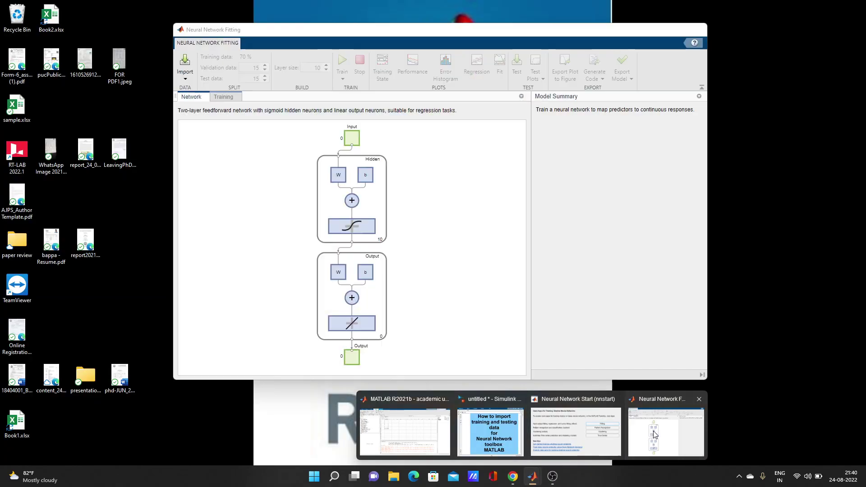
{"action": "left_click", "coordinate": [666, 431]}
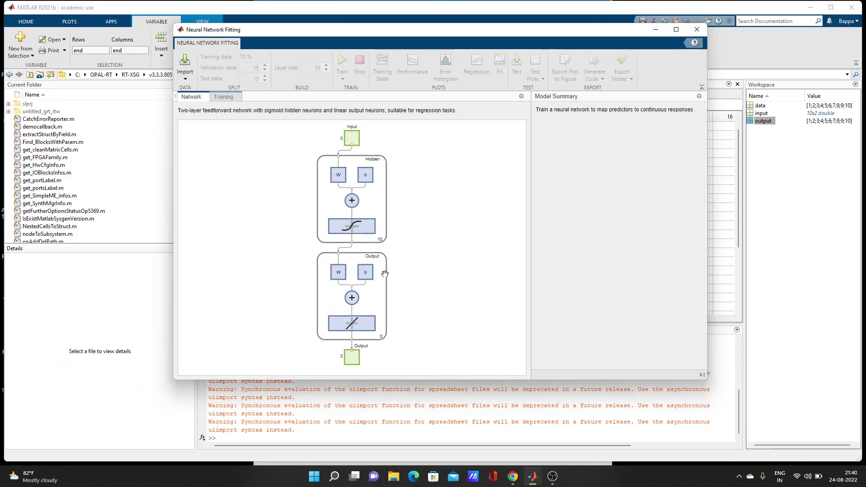
{"action": "left_click", "coordinate": [187, 66]}
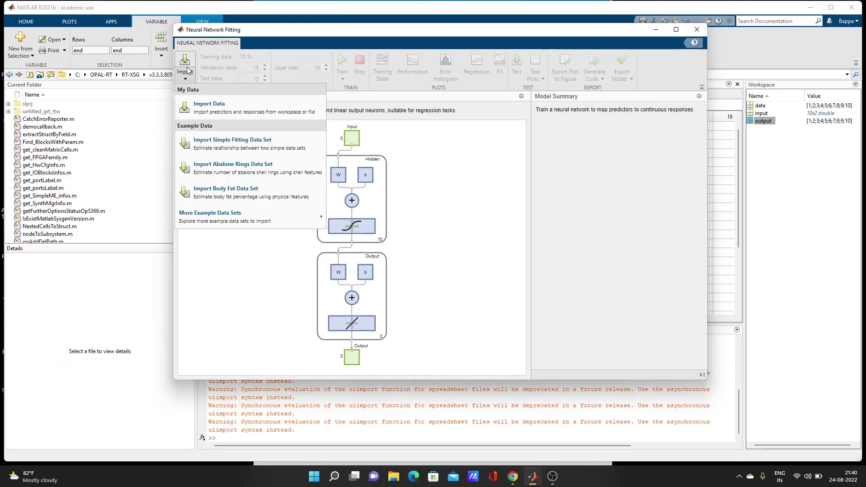
{"action": "left_click", "coordinate": [221, 105]}
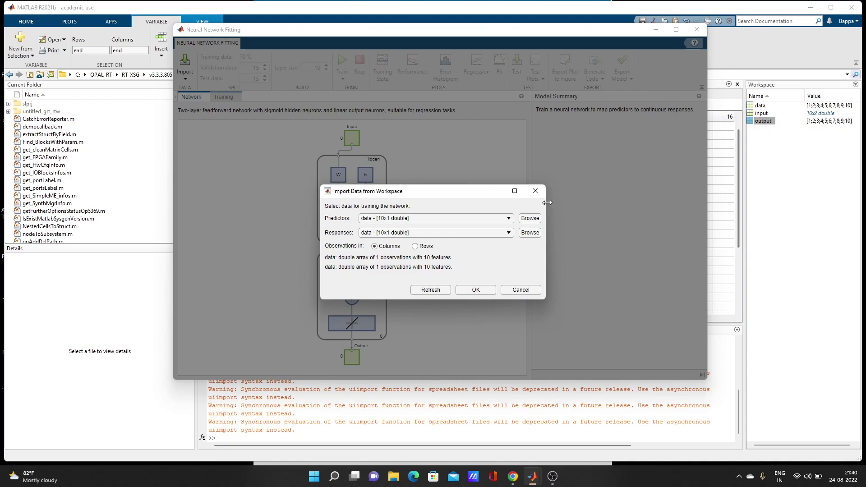
Import input as the predictors and output as the responses, with the observations in rows
{"action": "left_click", "coordinate": [508, 219]}
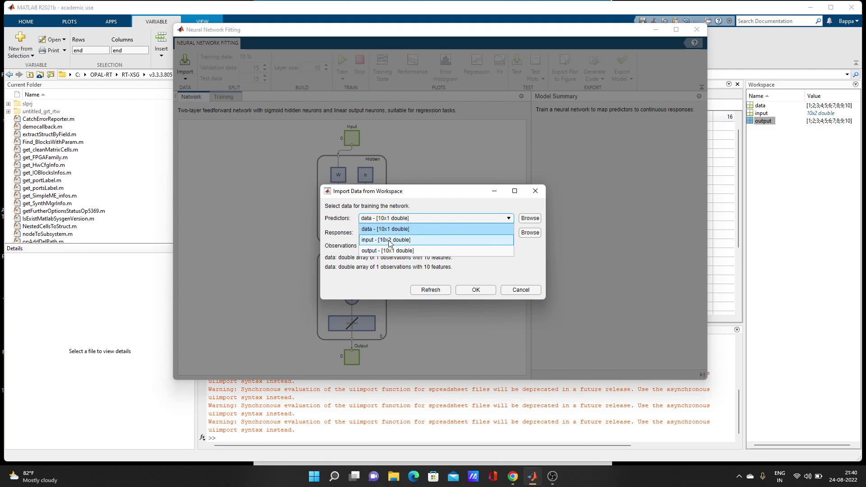
{"action": "left_click", "coordinate": [406, 240]}
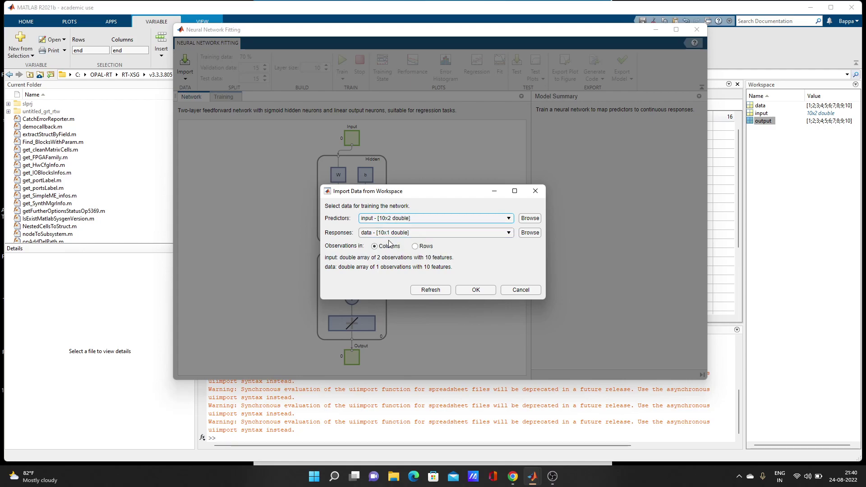
{"action": "left_click", "coordinate": [491, 232]}
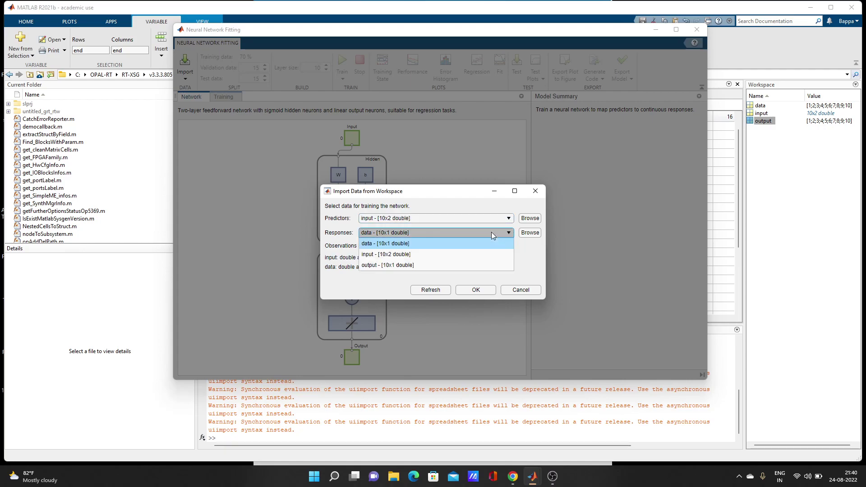
{"action": "left_click", "coordinate": [381, 266]}
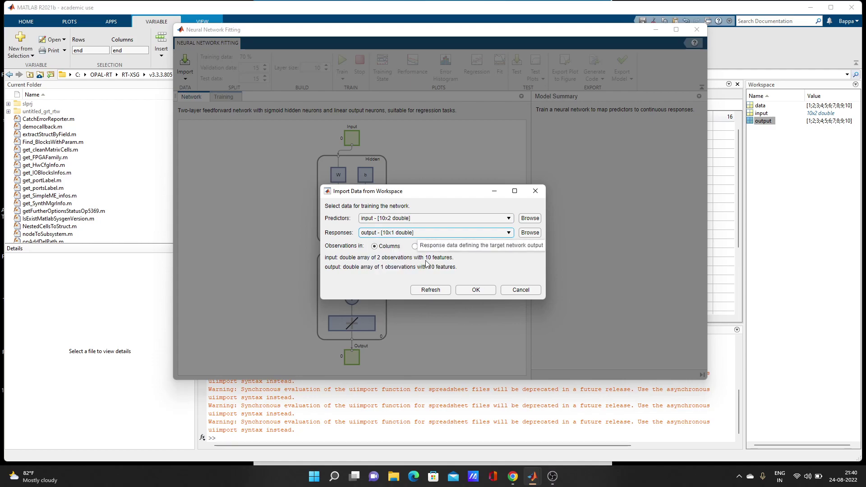
{"action": "left_click", "coordinate": [415, 246]}
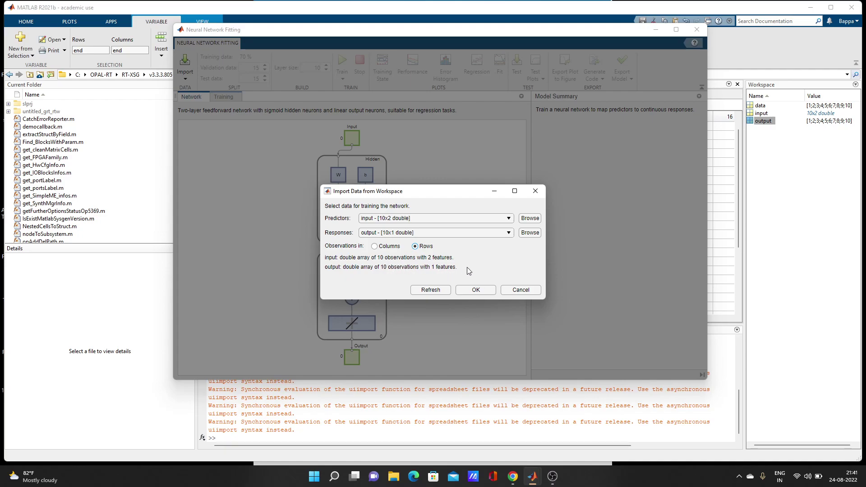
{"action": "left_click", "coordinate": [482, 291]}
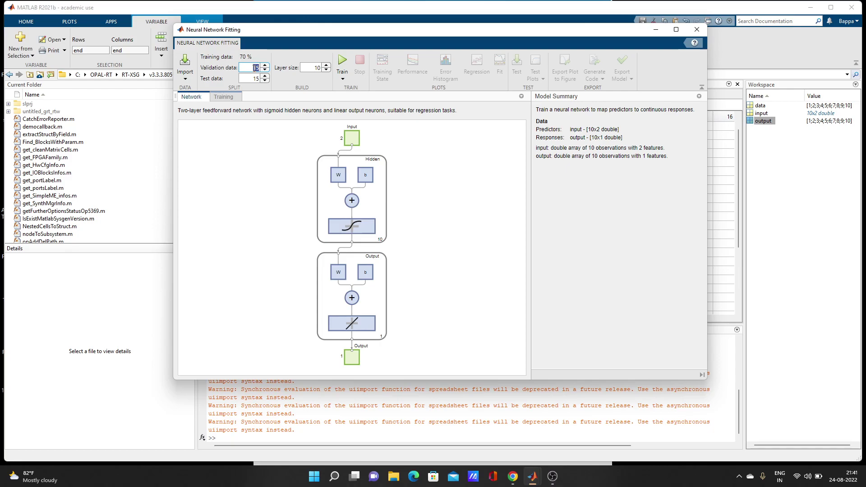
Set the validation data to 20 percent and the hidden layer size to 5
{"action": "left_click", "coordinate": [256, 67]}
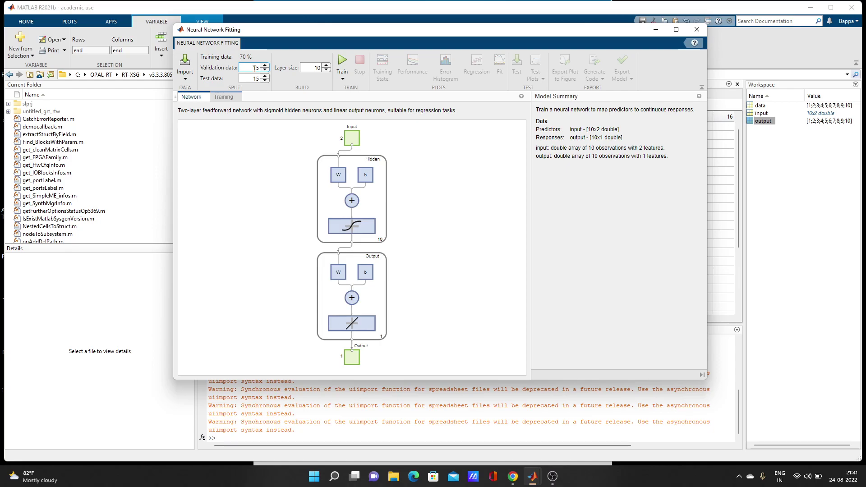
{"action": "key", "text": "BackSpace"}
{"action": "type", "text": "20"}
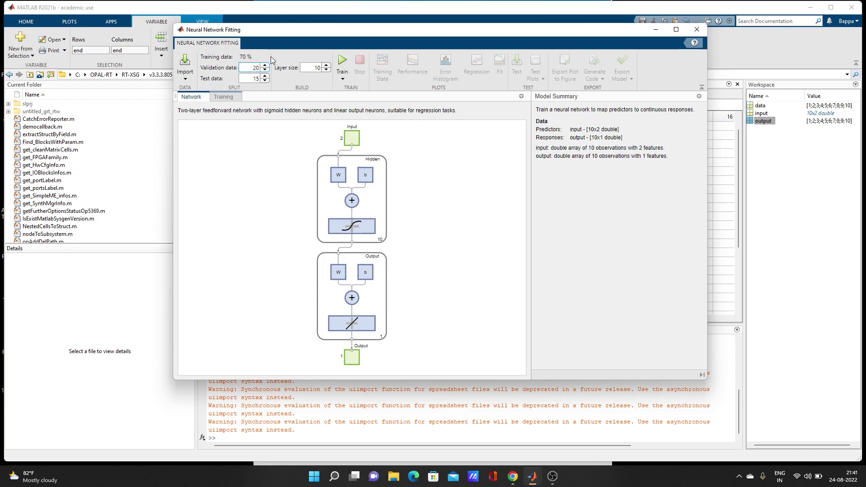
{"action": "key", "text": "Return"}
{"action": "double_click", "coordinate": [313, 68]}
{"action": "type", "text": "5"}
Review the available training algorithms and train the network with the default Levenberg-Marquardt algorithm
{"action": "left_click", "coordinate": [342, 79]}
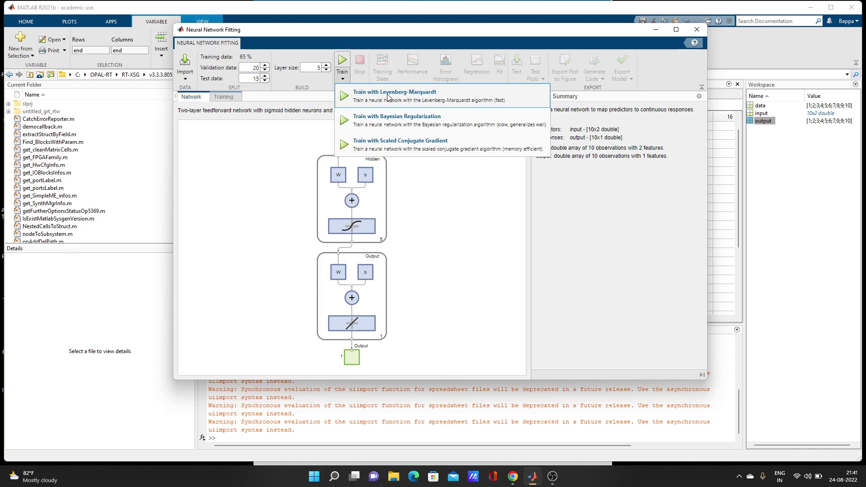
{"action": "left_click", "coordinate": [344, 78]}
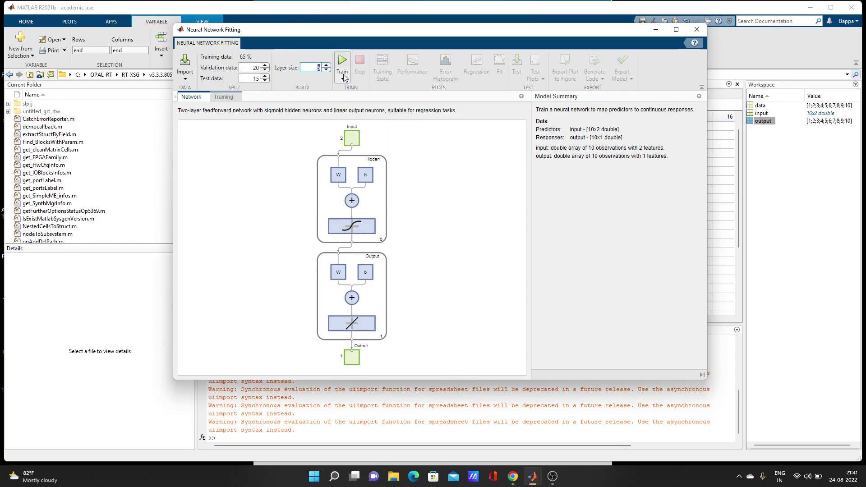
{"action": "left_click", "coordinate": [343, 62]}
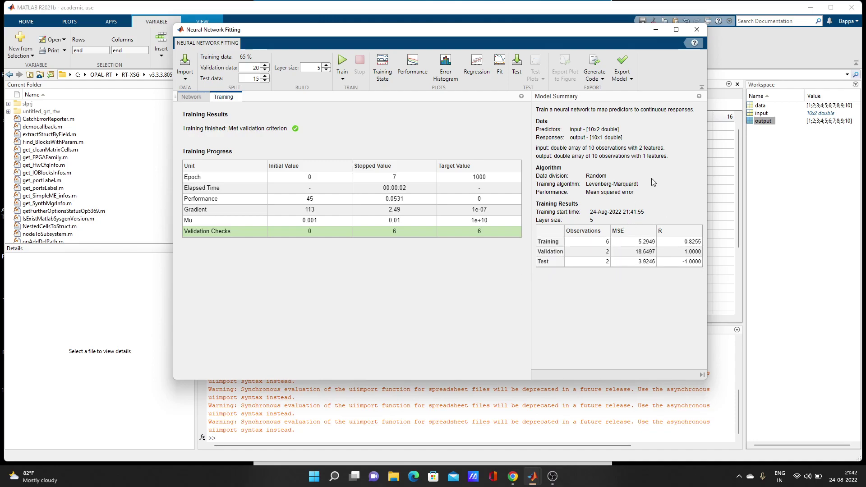
Export the trained network to Simulink and select the Function Fitting Neural Network block in the generated model
{"action": "left_click", "coordinate": [631, 80]}
{"action": "left_click", "coordinate": [601, 80]}
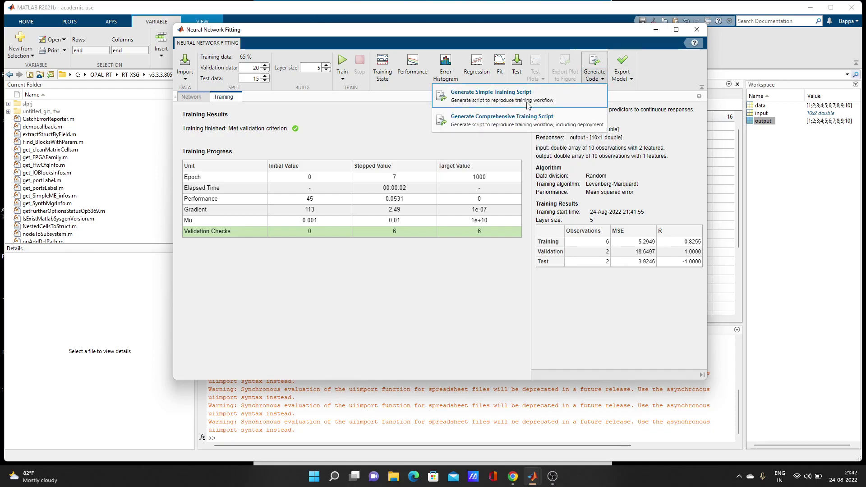
{"action": "left_click", "coordinate": [633, 79]}
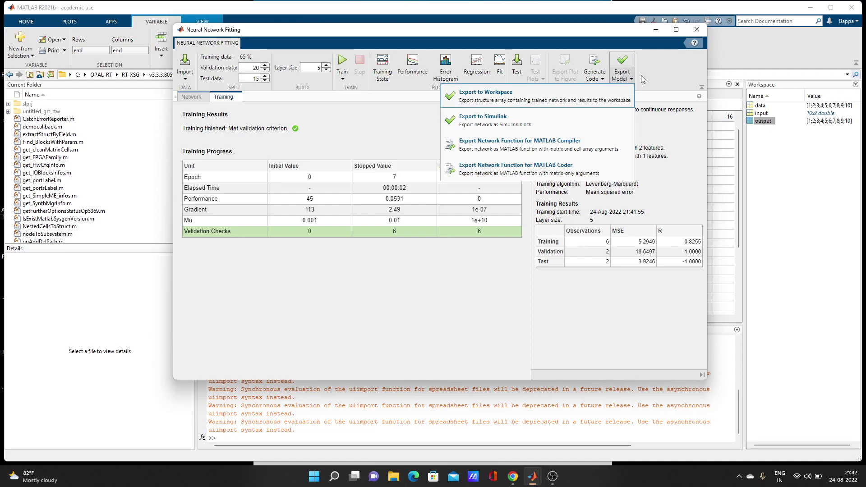
{"action": "left_click", "coordinate": [526, 129]}
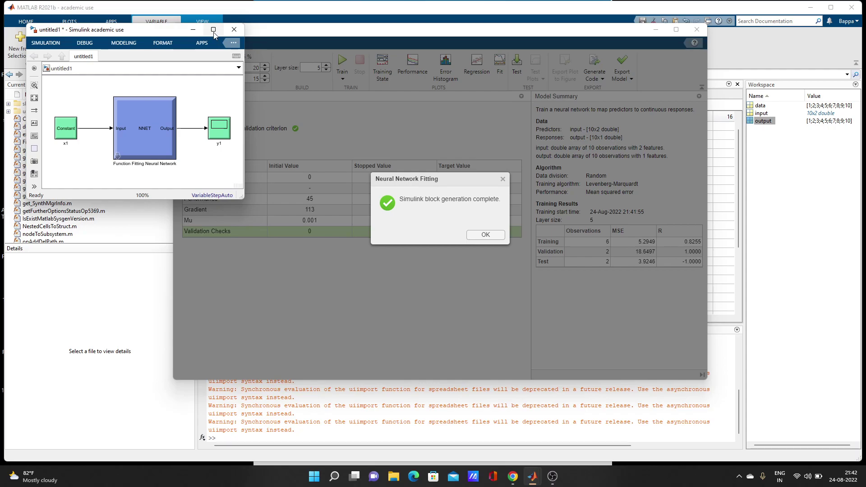
{"action": "left_click_drag", "start_coordinate": [173, 34], "coordinate": [392, 78]}
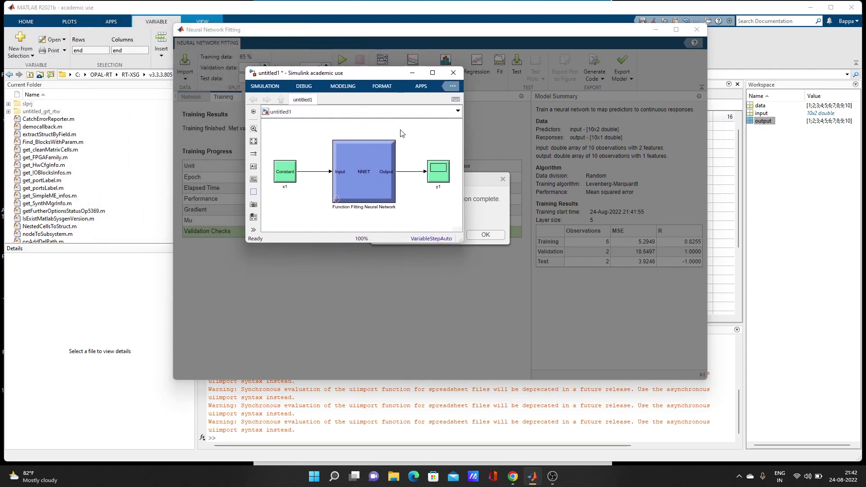
{"action": "left_click", "coordinate": [378, 176]}
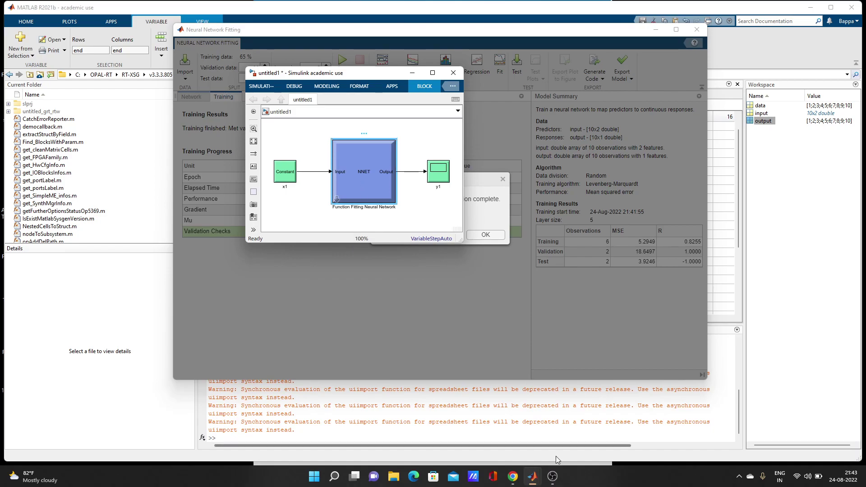
{"action": "left_click", "coordinate": [554, 481]}
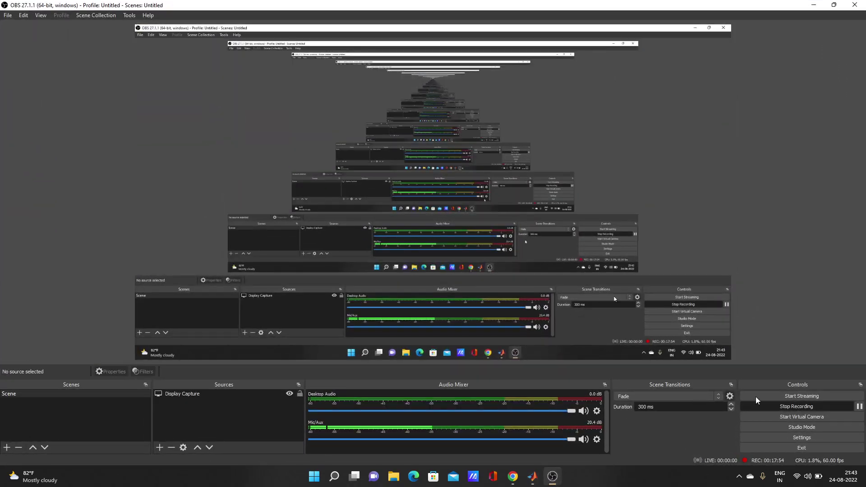